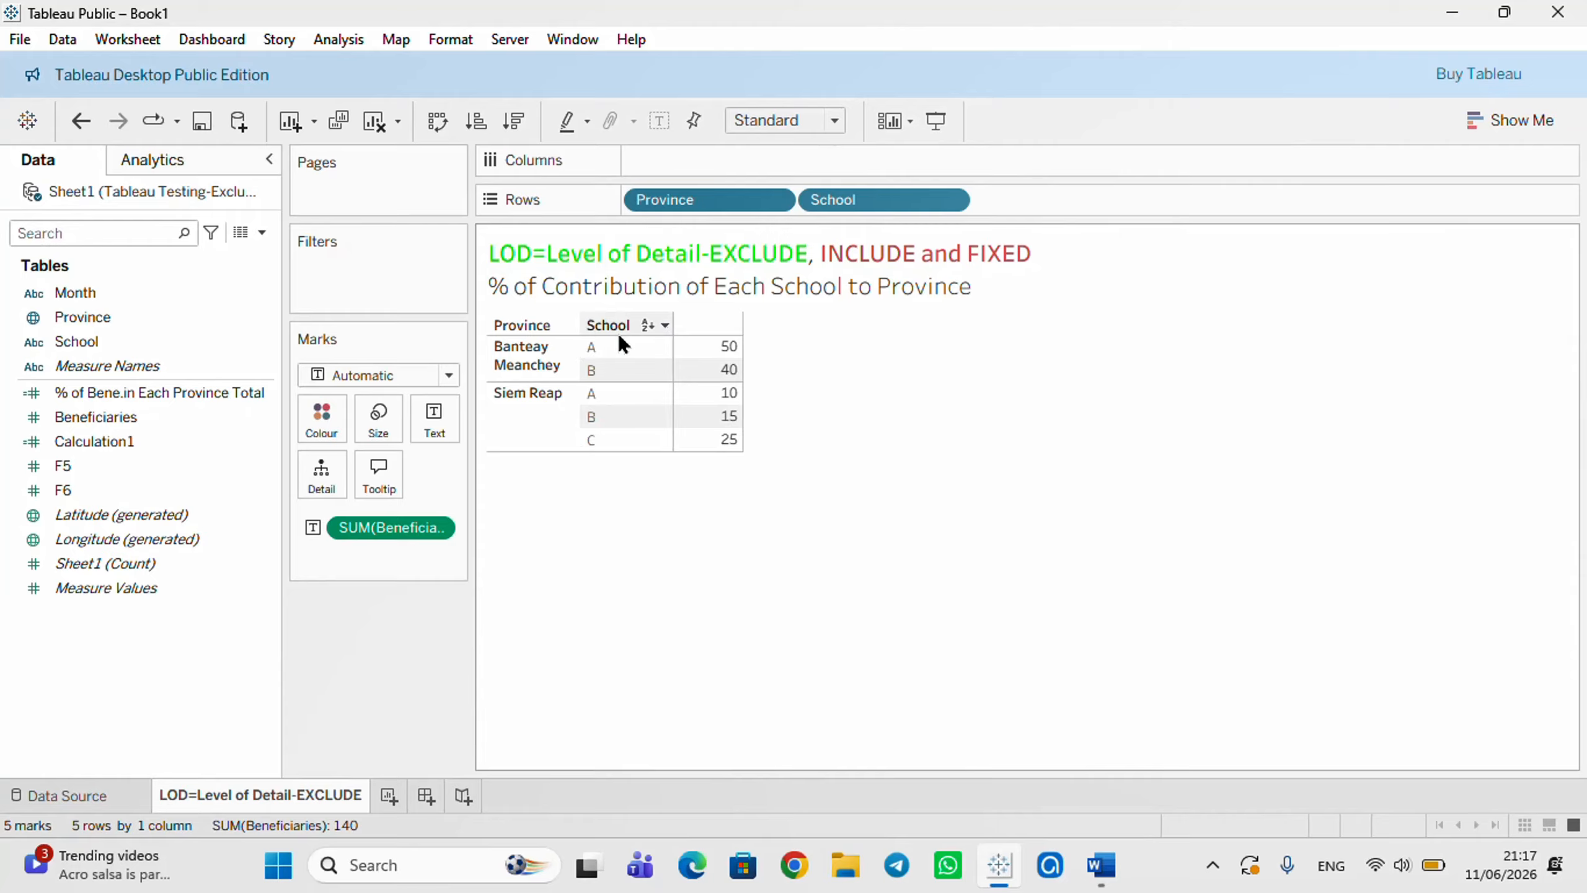
Show column grand totals for the beneficiaries table broken down by province and school.
mouse_move(713, 349)
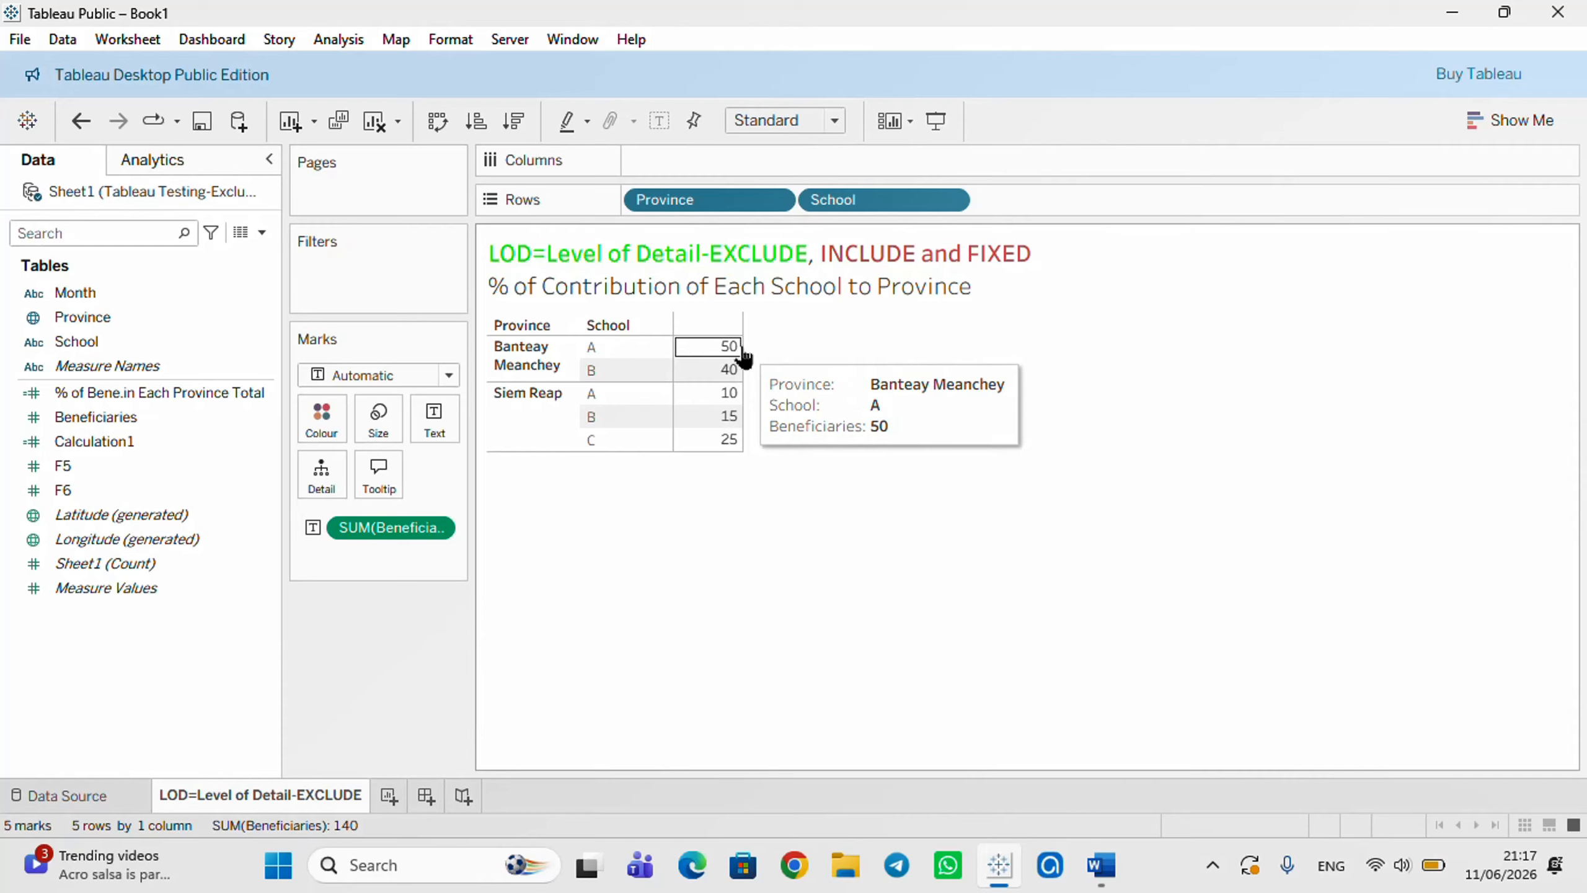
mouse_move(736, 372)
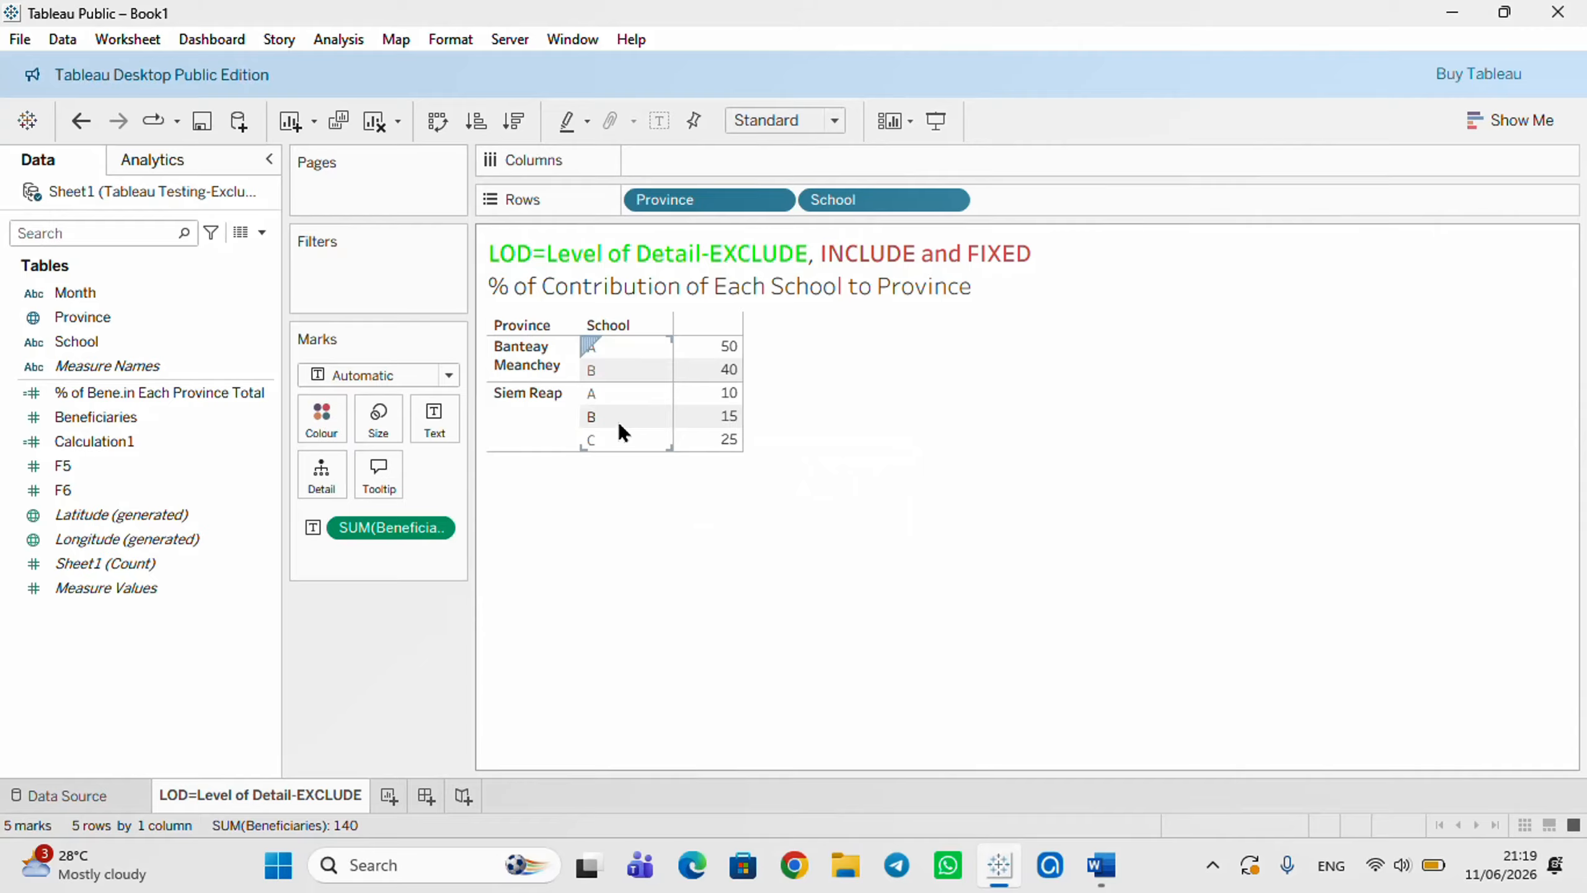
mouse_move(733, 420)
mouse_move(706, 351)
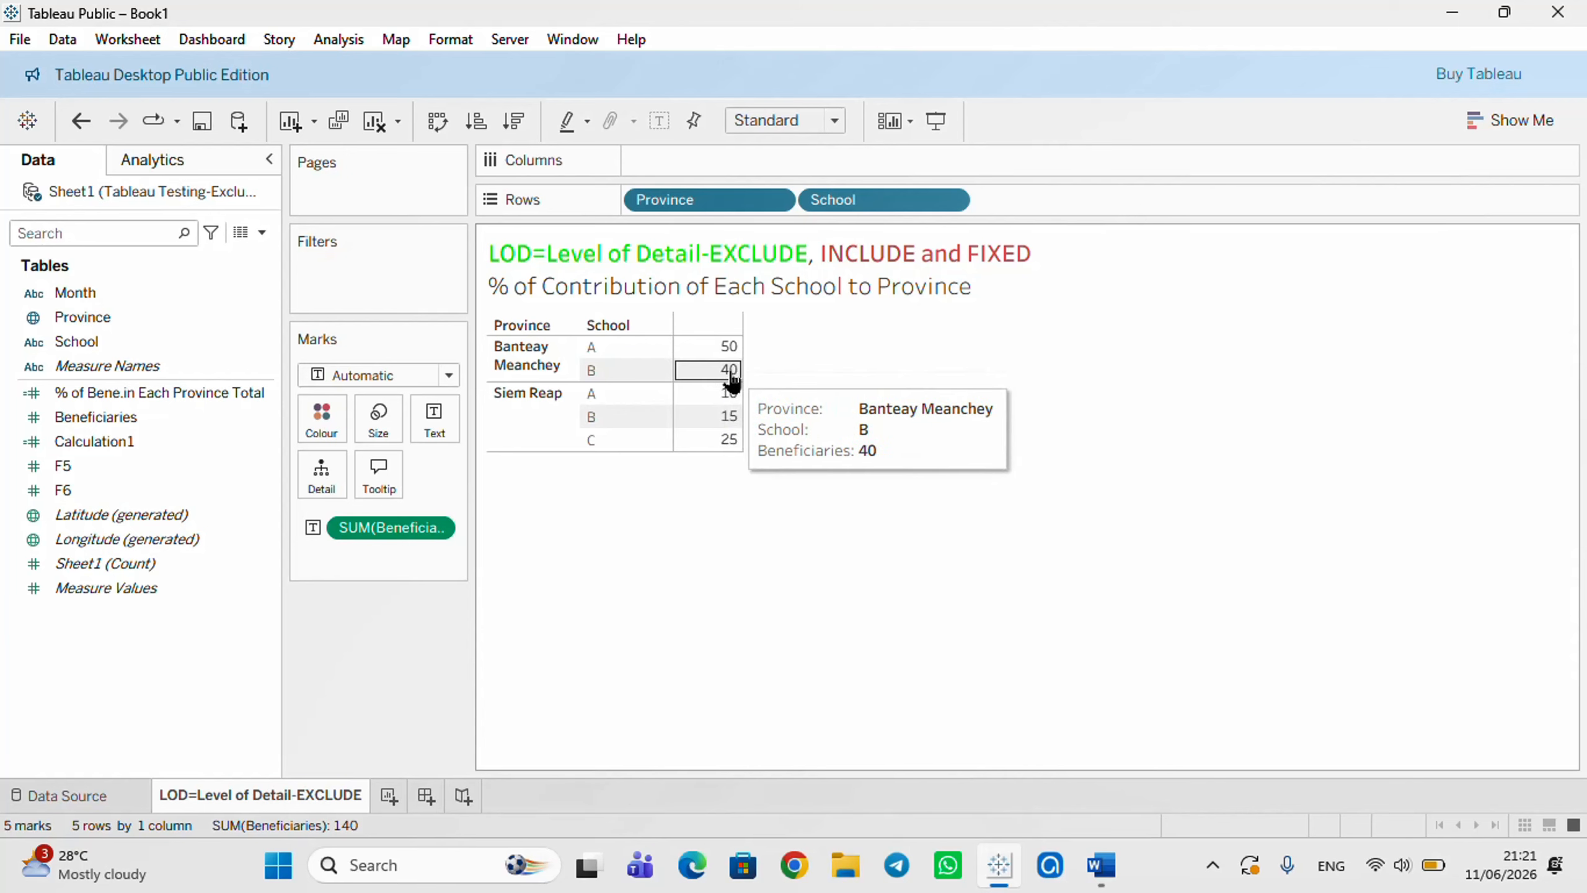
click(328, 39)
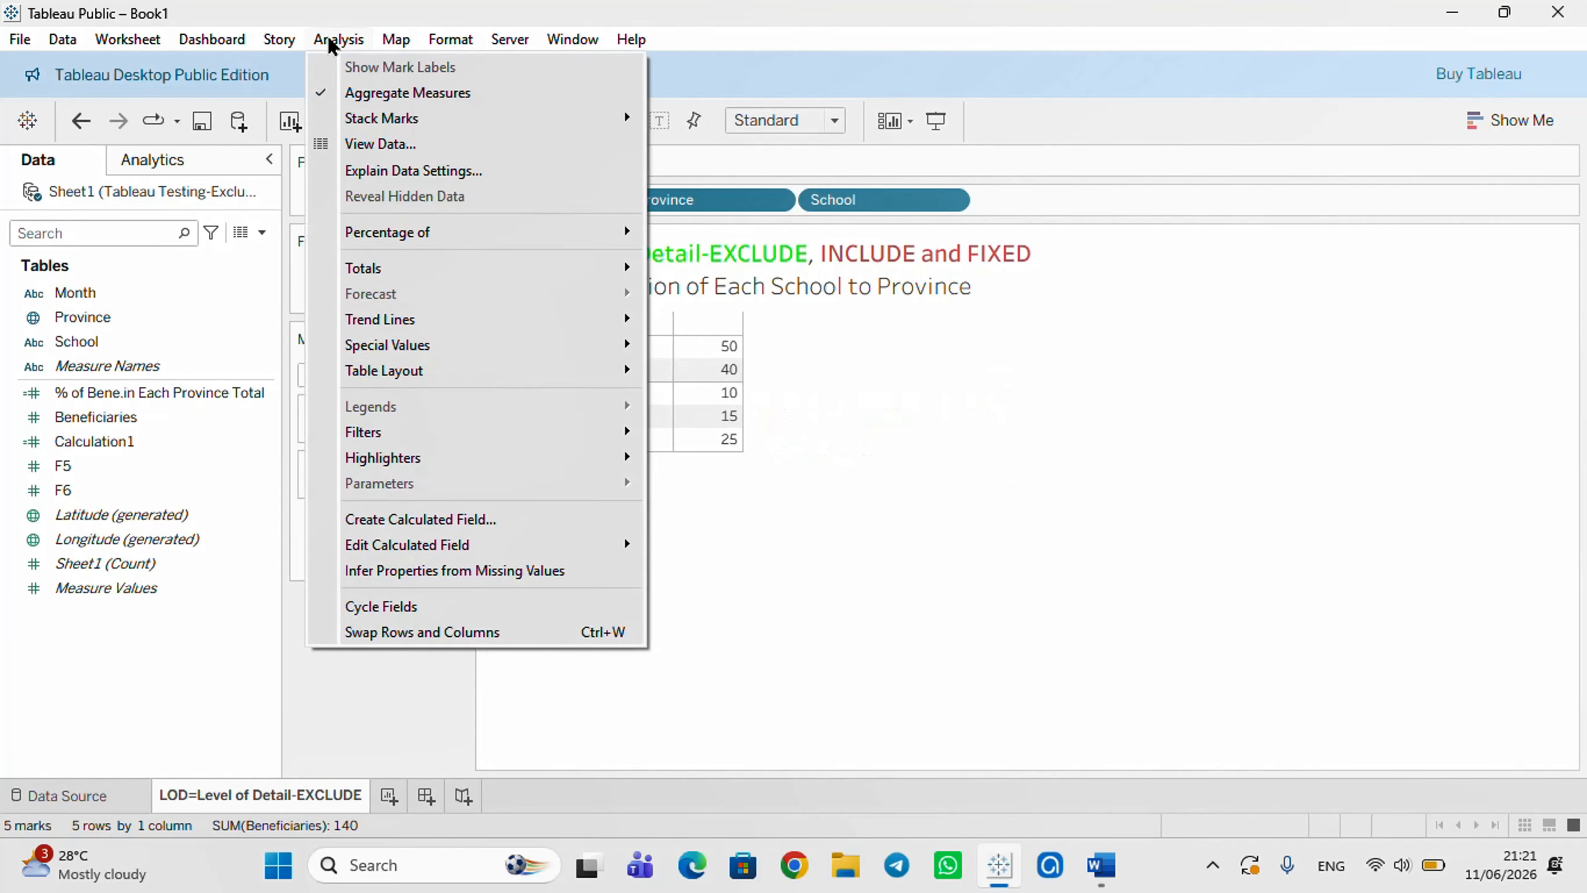
mouse_move(397, 273)
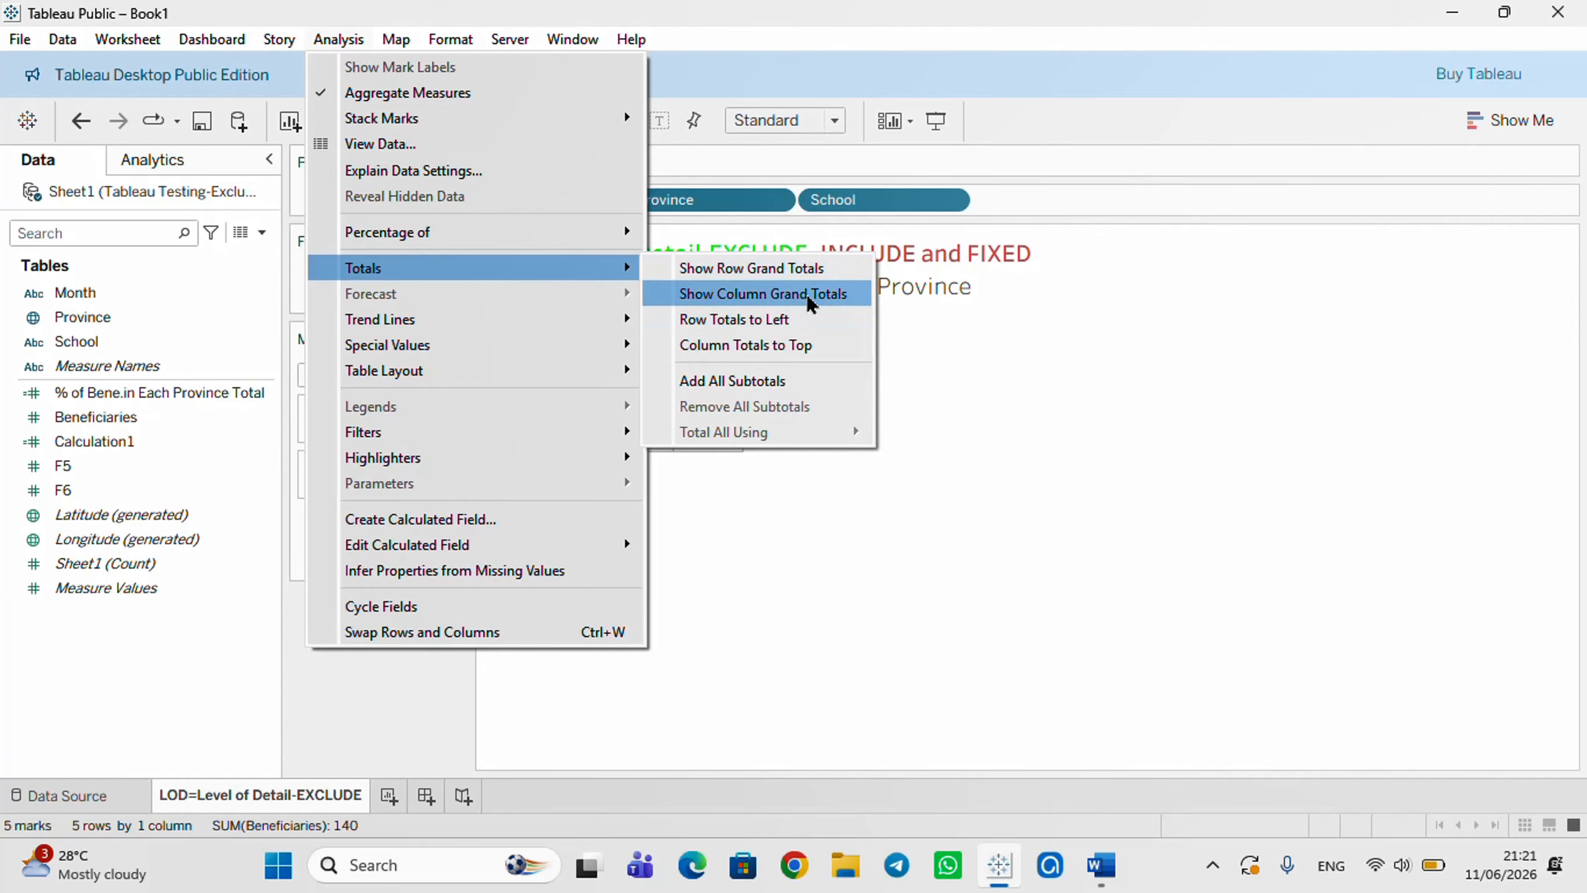
click(835, 295)
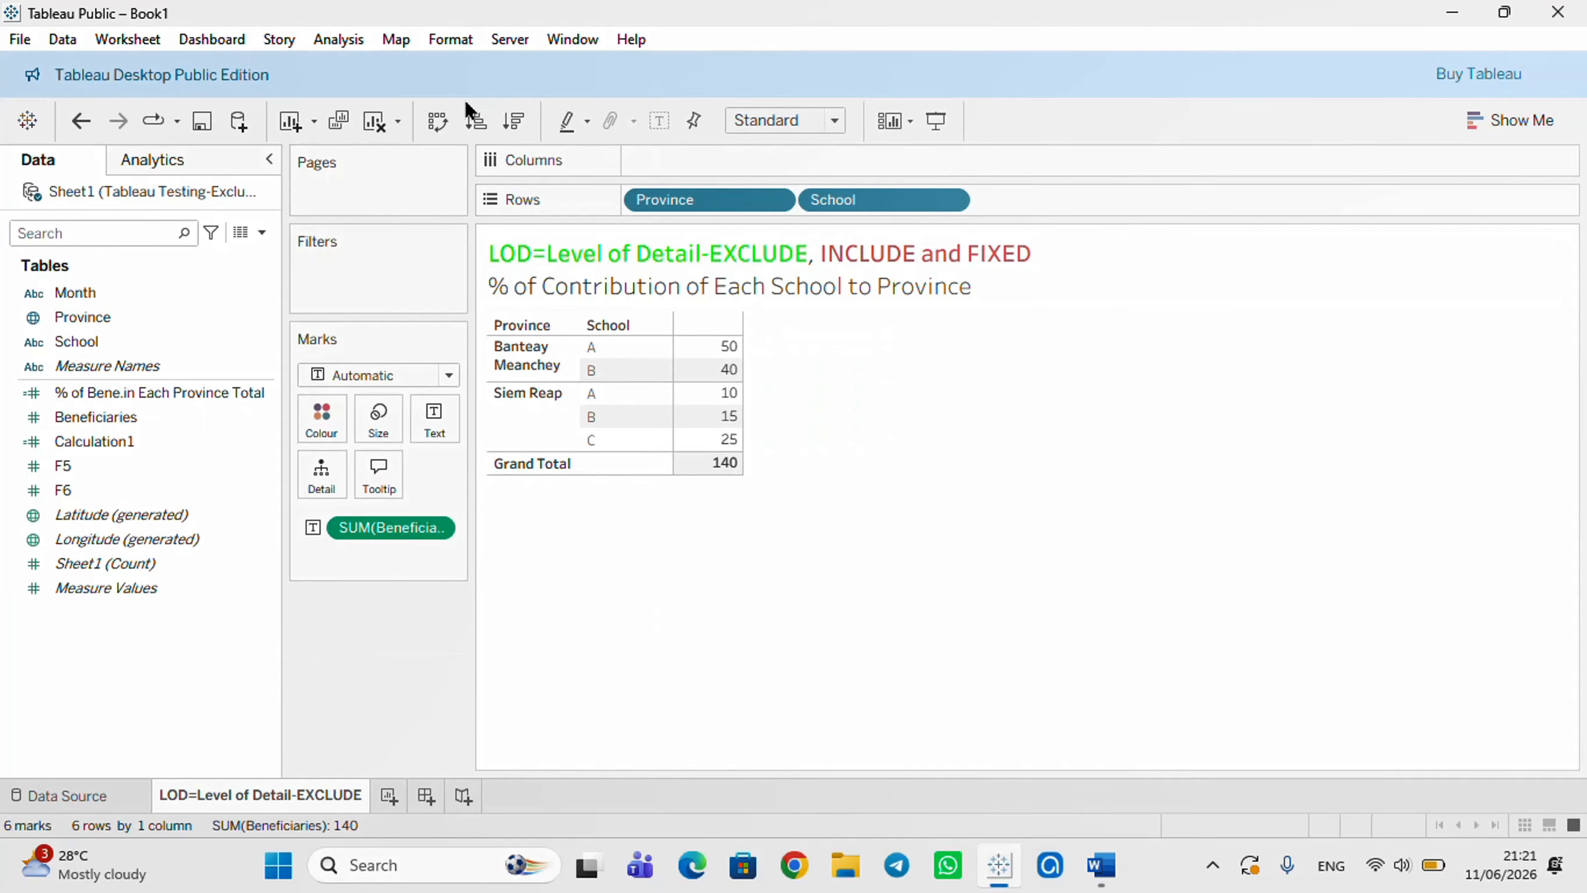
Add all subtotals to the table so each province gets its own total row.
click(339, 40)
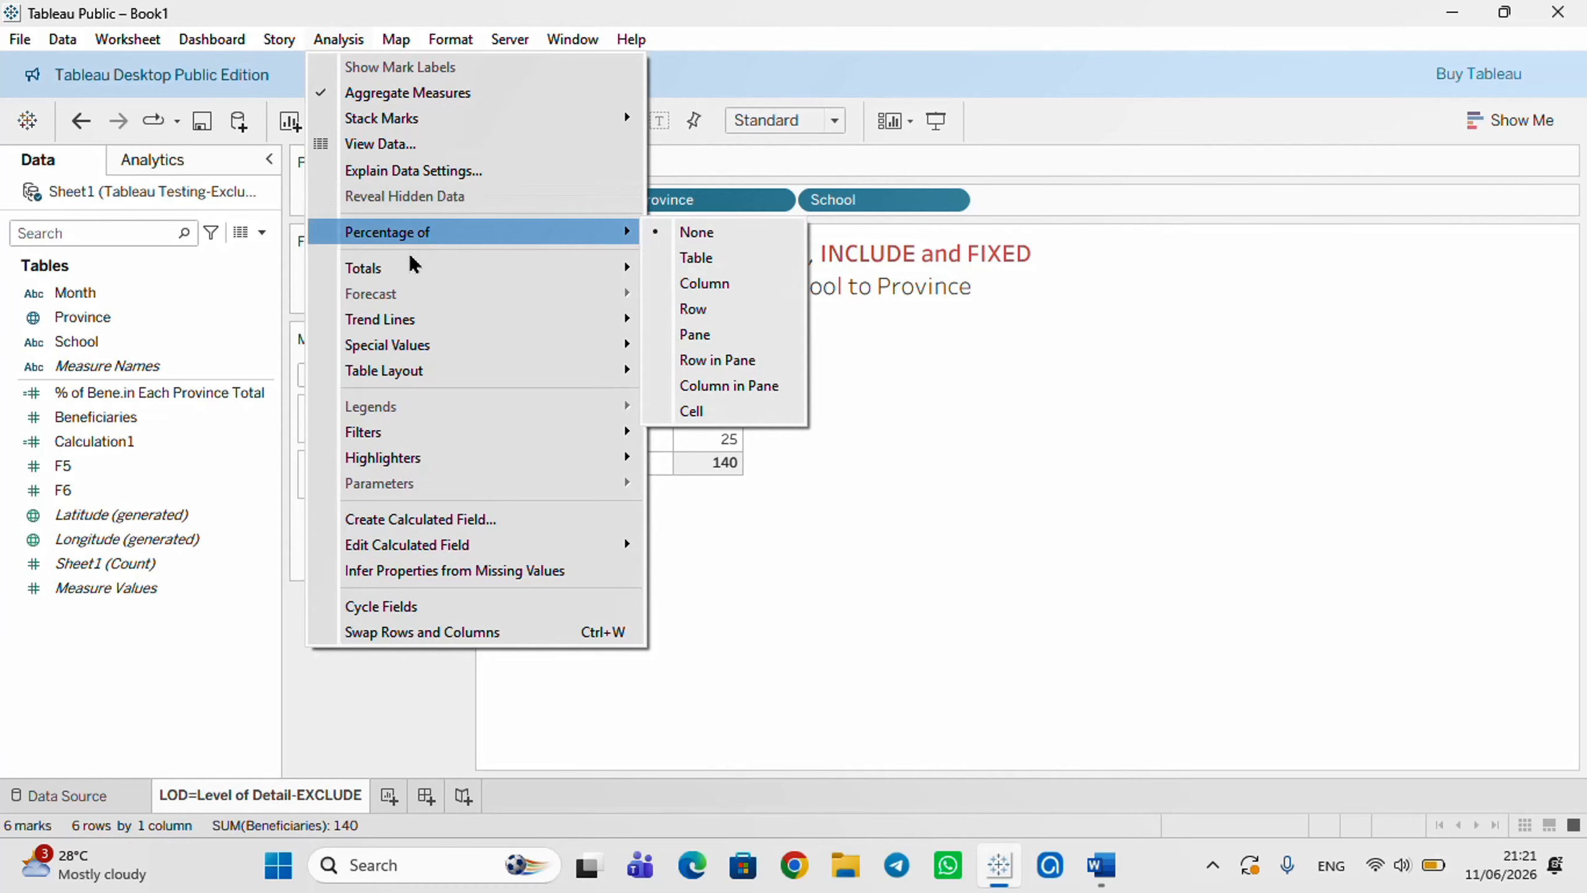
mouse_move(407, 269)
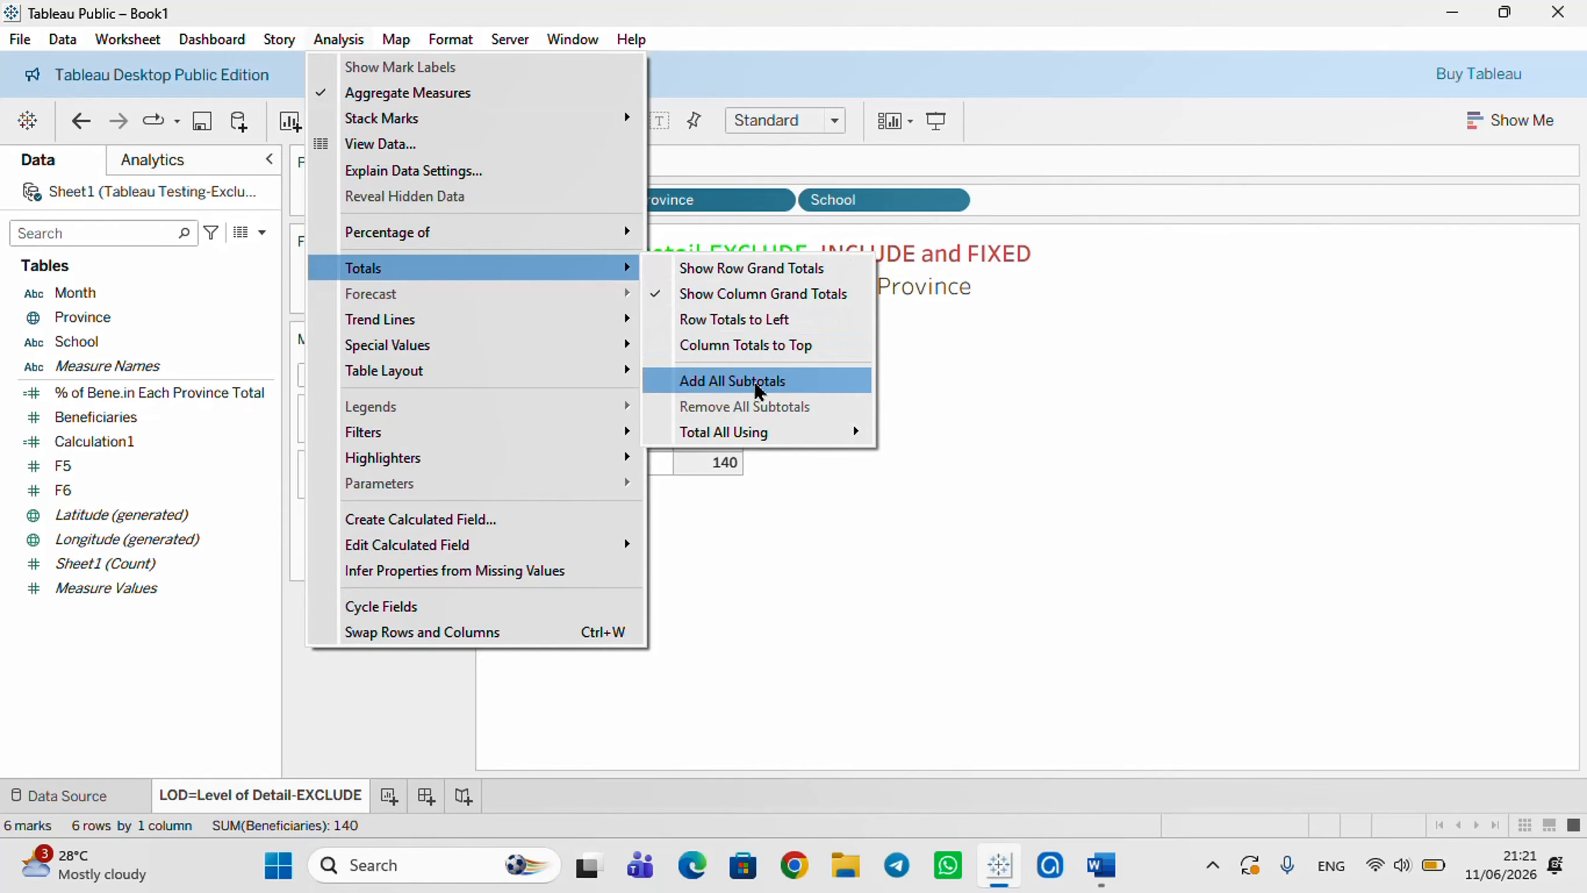
click(755, 383)
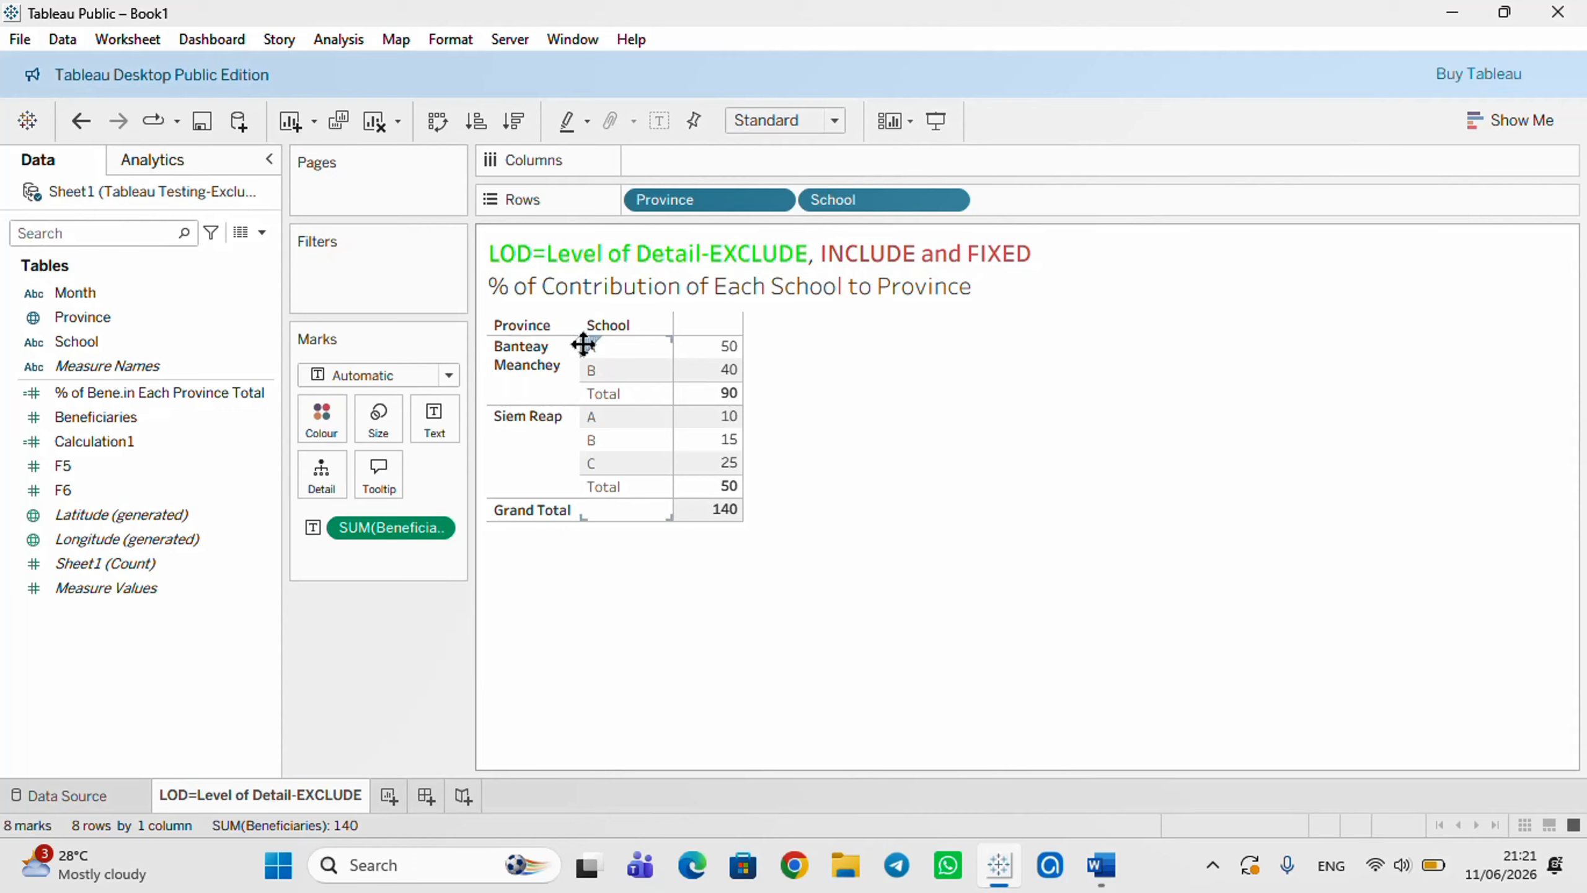
mouse_move(734, 395)
mouse_move(728, 491)
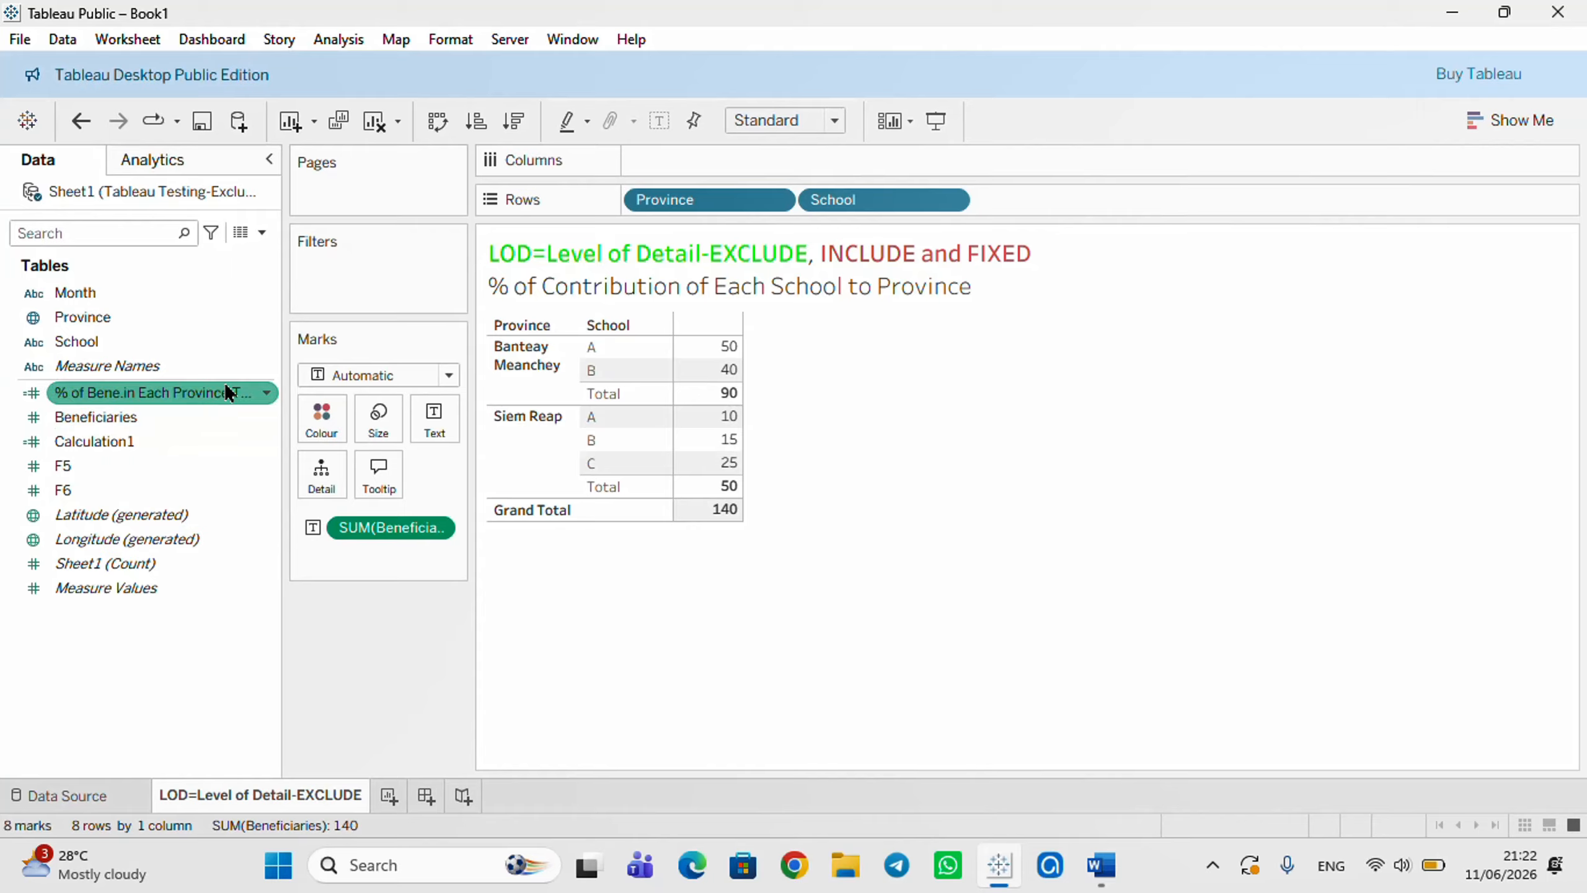
Delete the existing calculated field "% of Bene.in Each Province Total" from the data source fields.
click(268, 392)
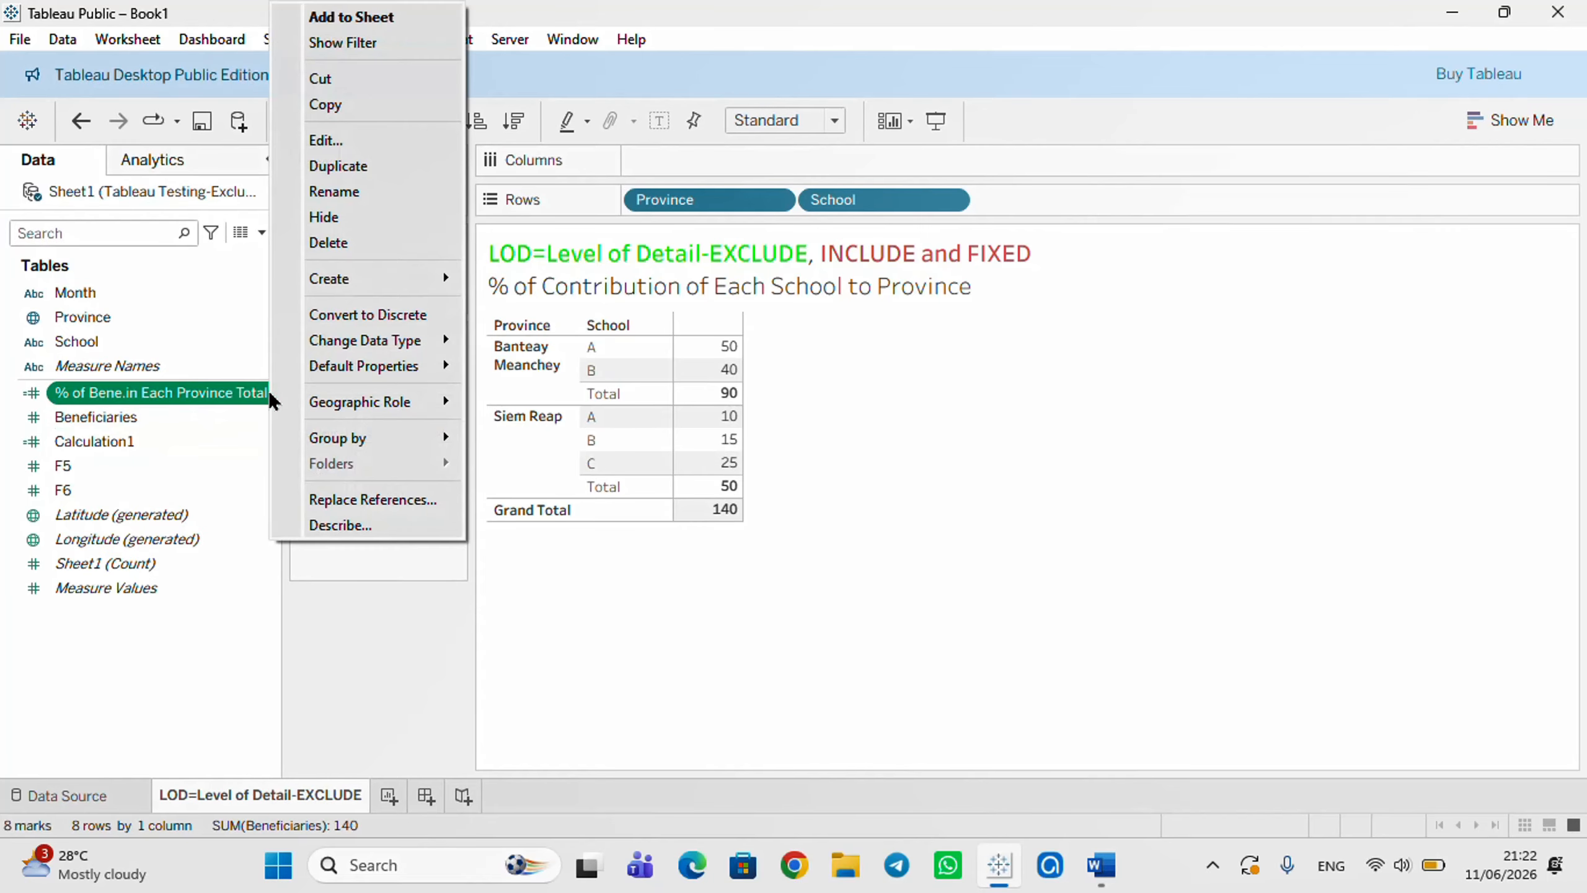
click(328, 242)
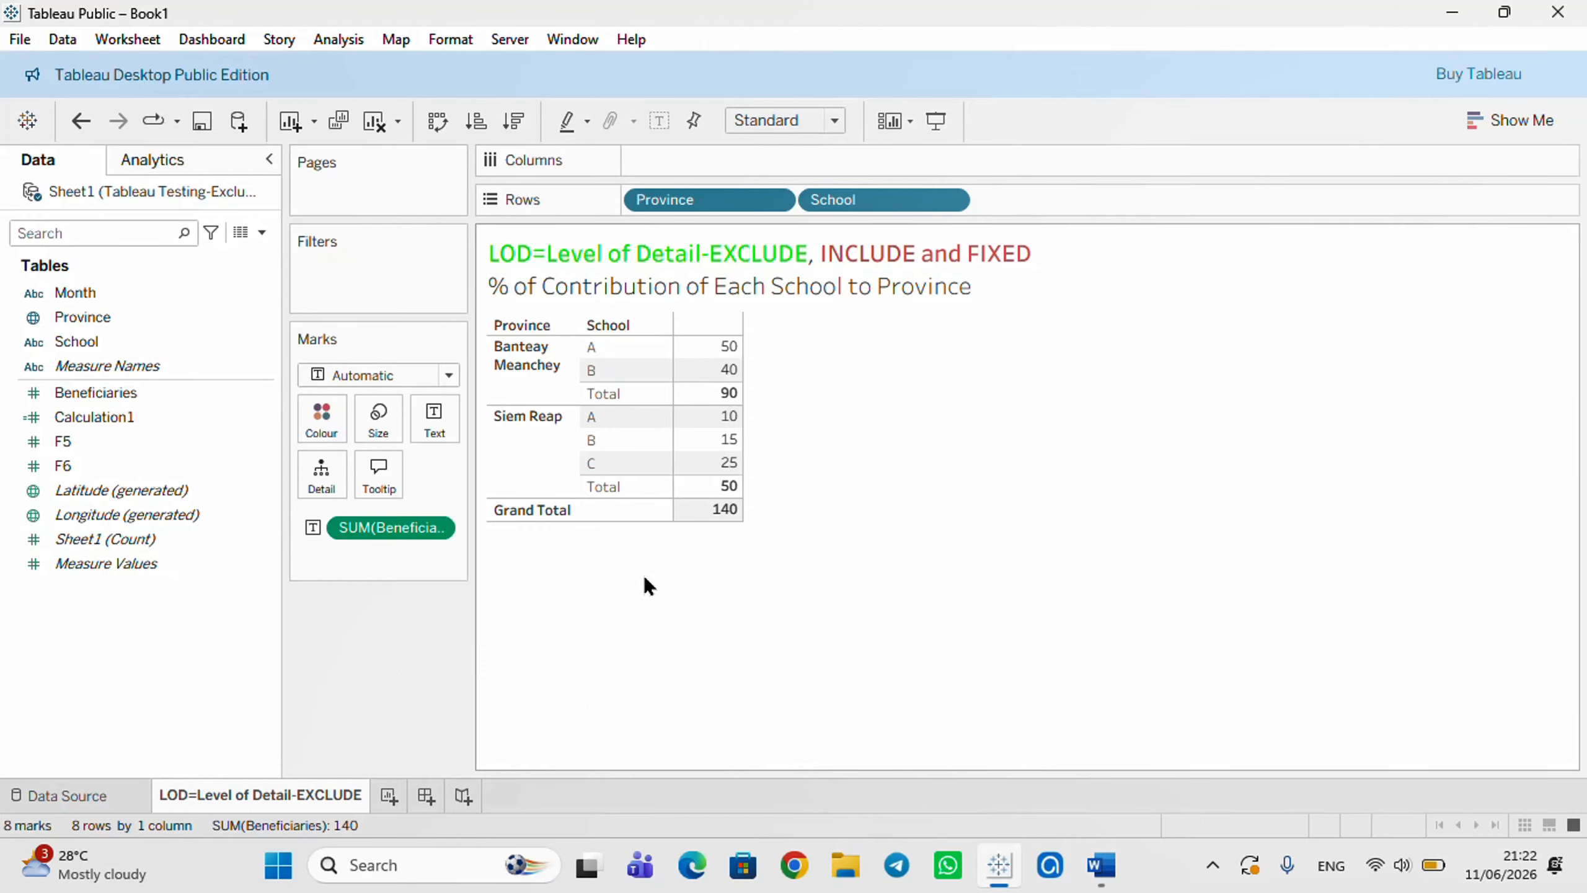
mouse_move(691, 354)
mouse_move(722, 400)
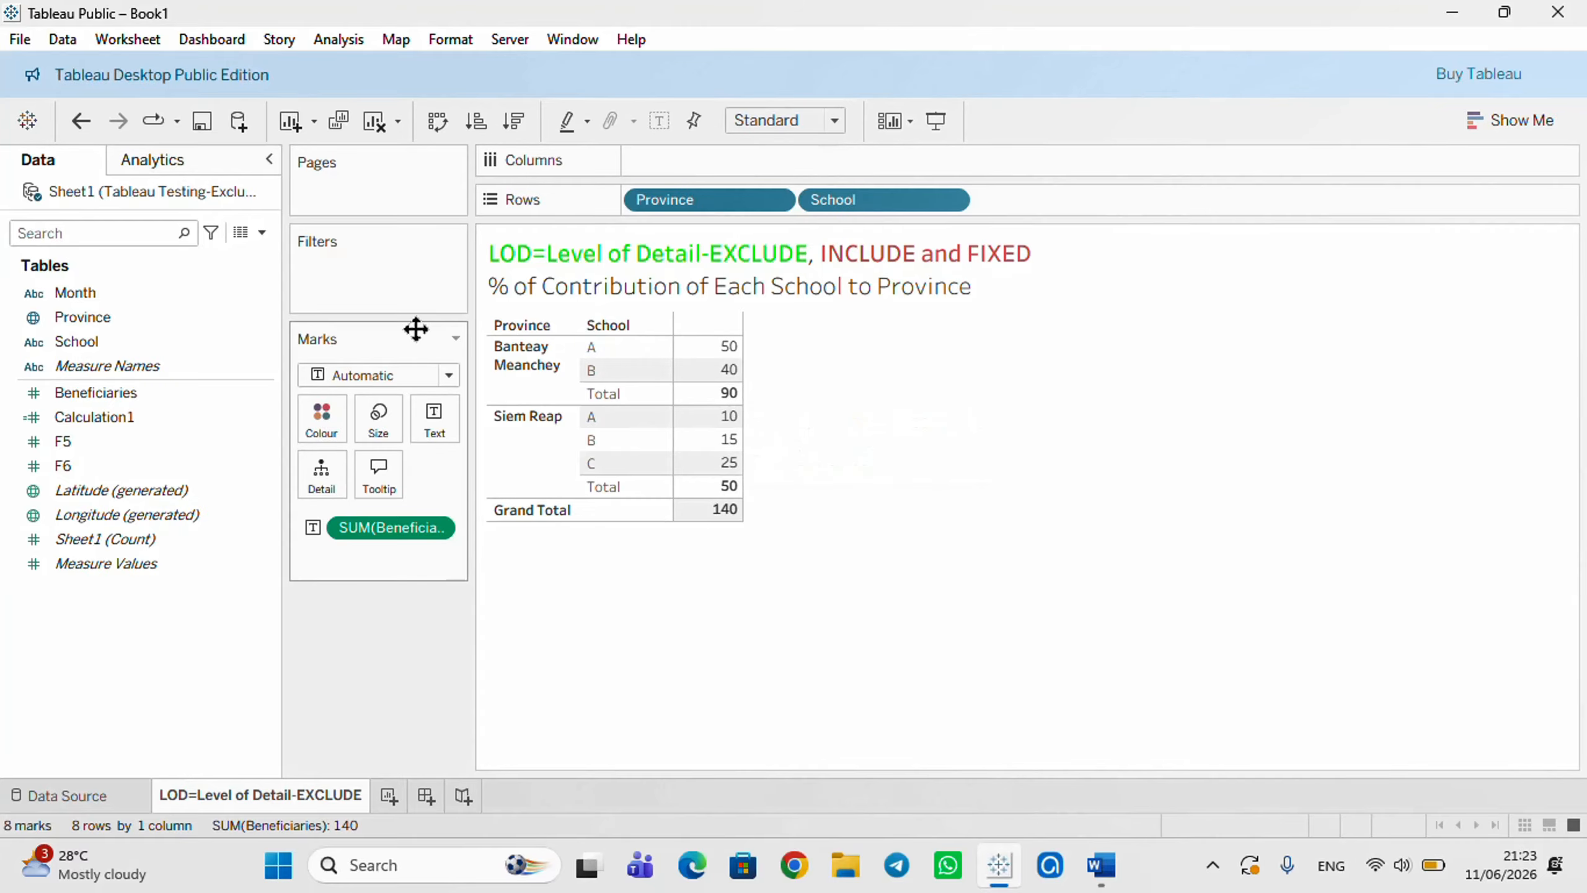
Create a new calculated field named "% of Beneficiaries in Each Province".
click(262, 233)
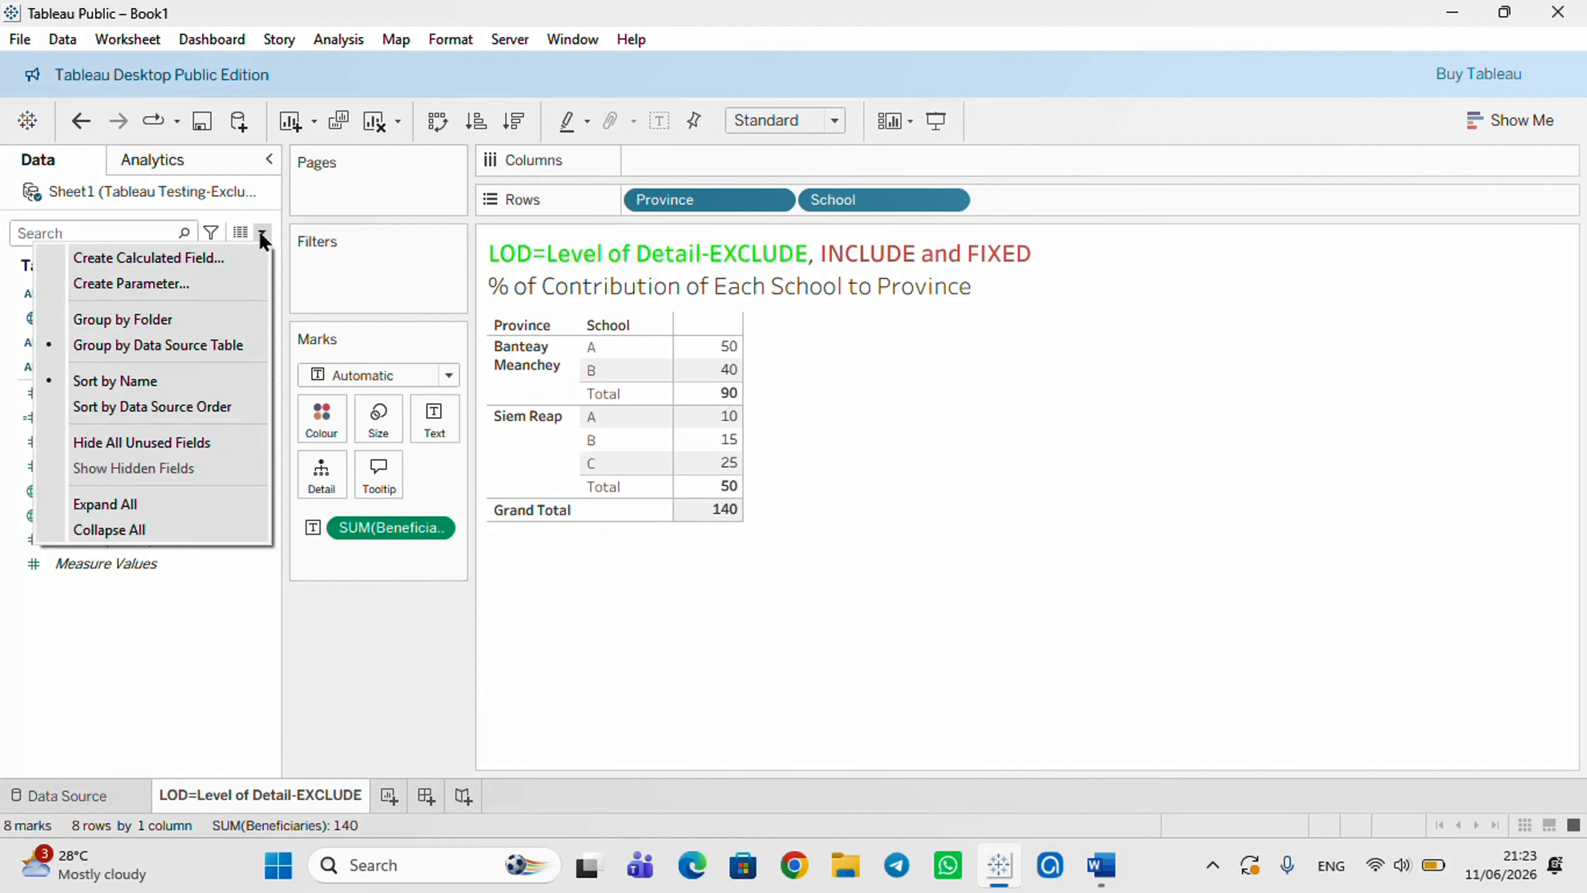
click(181, 259)
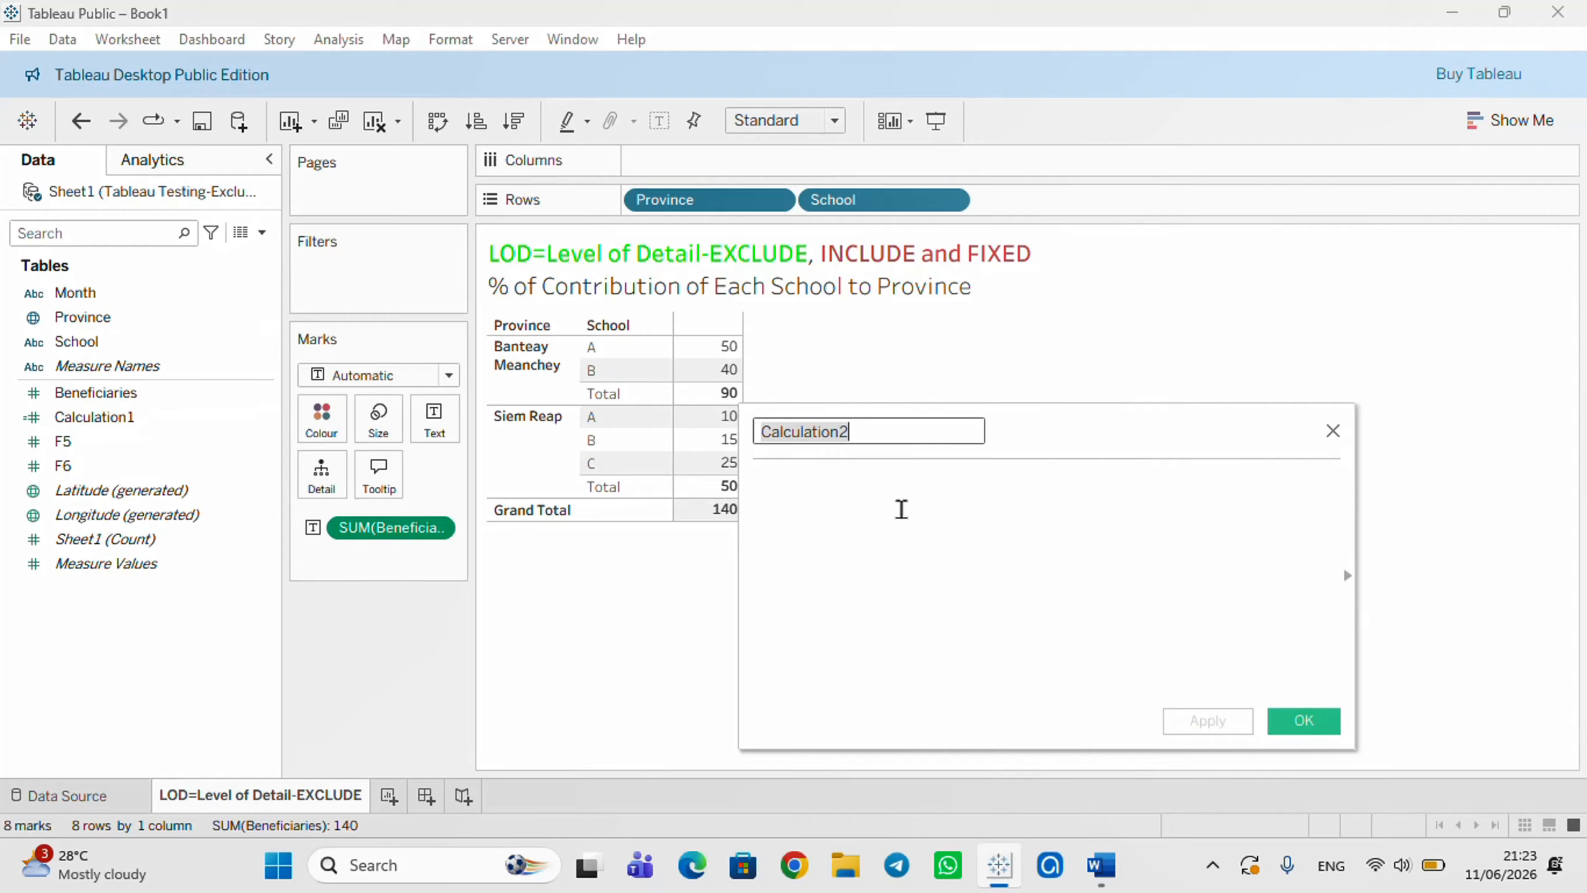
text(% of)
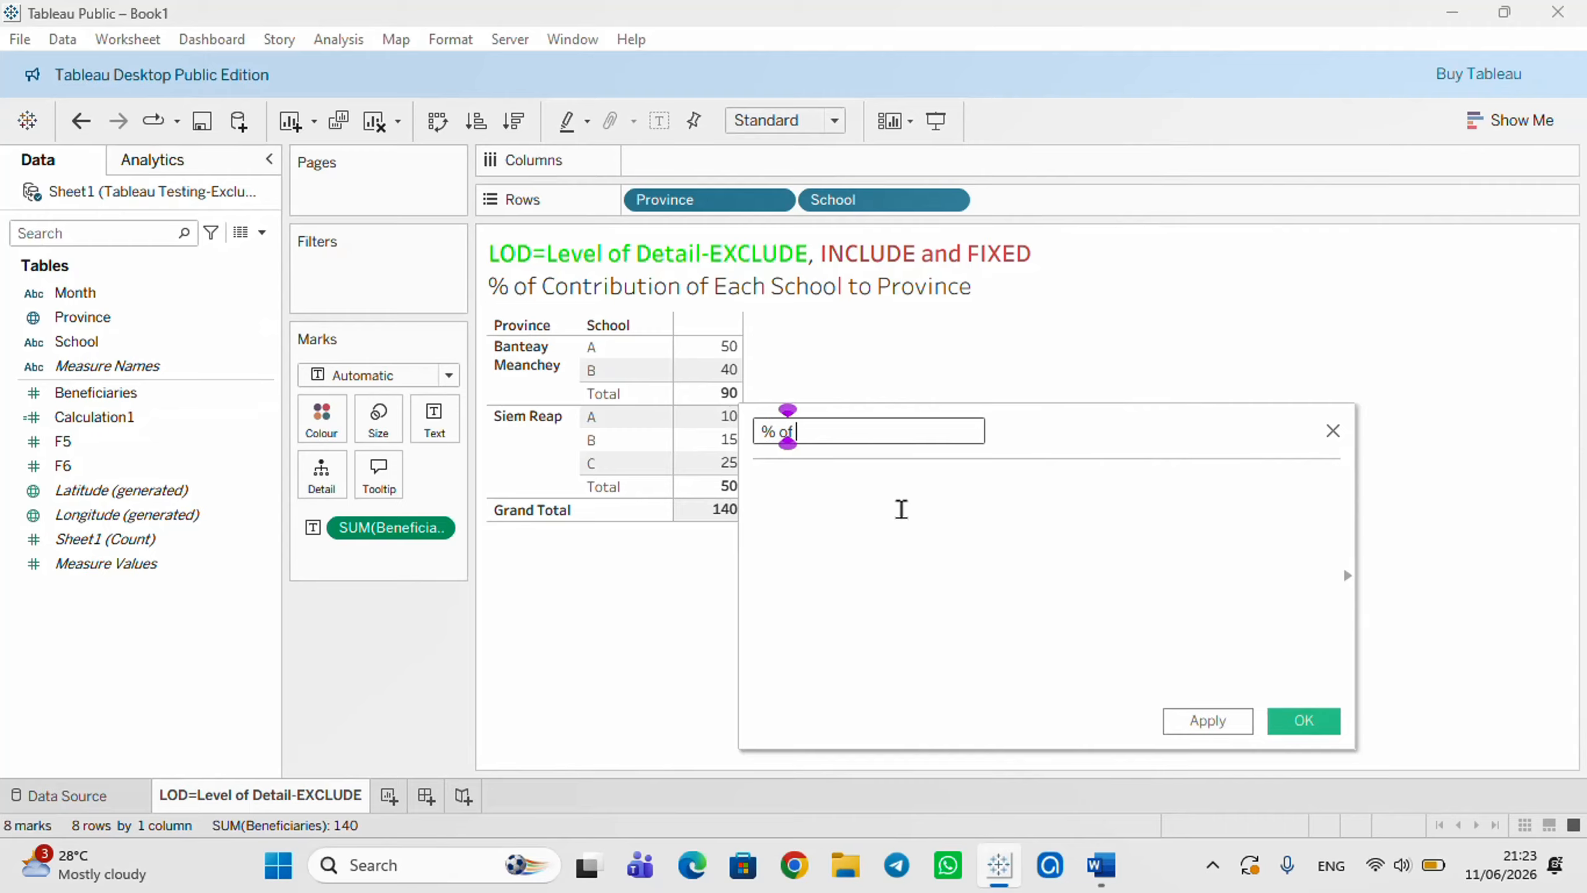
text( Benefici)
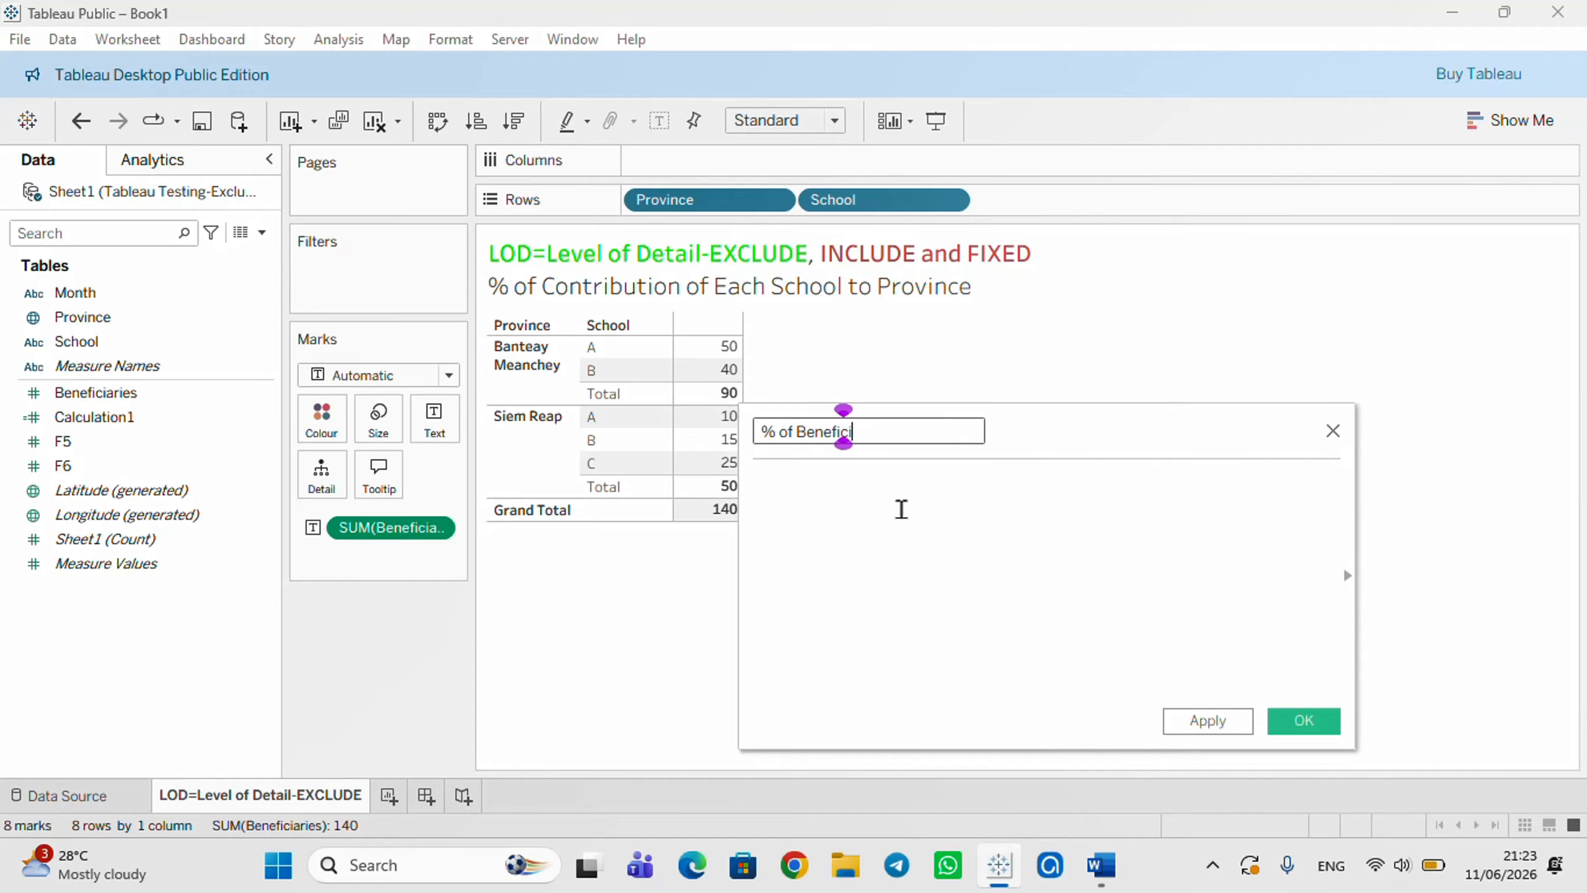
text(aries in Each \p)
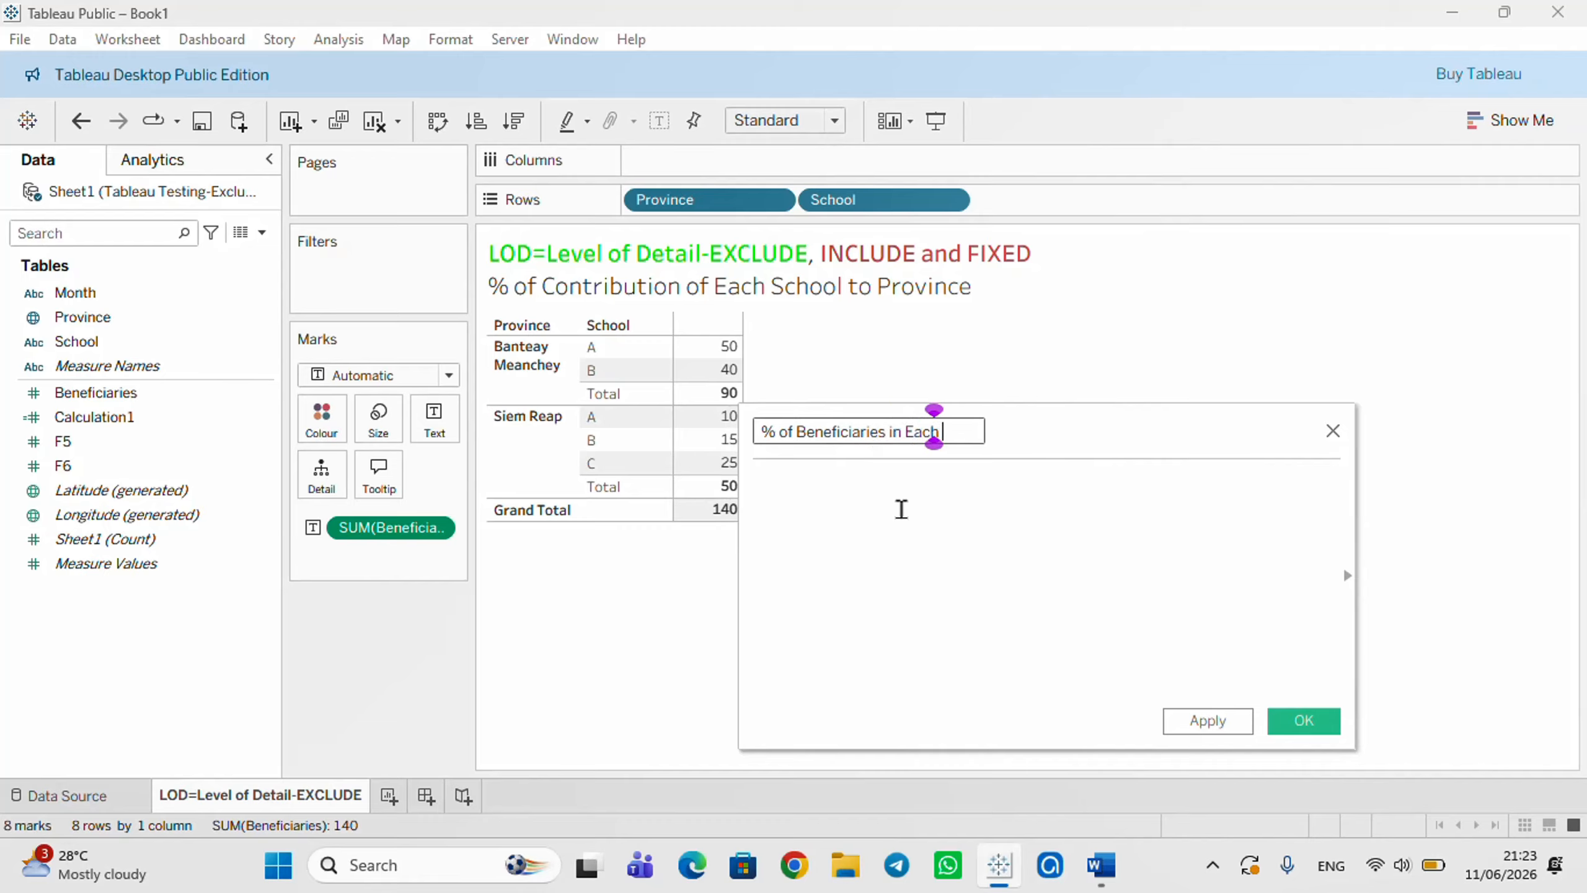
key(BackSpace)
key(BackSpace)
text(Province)
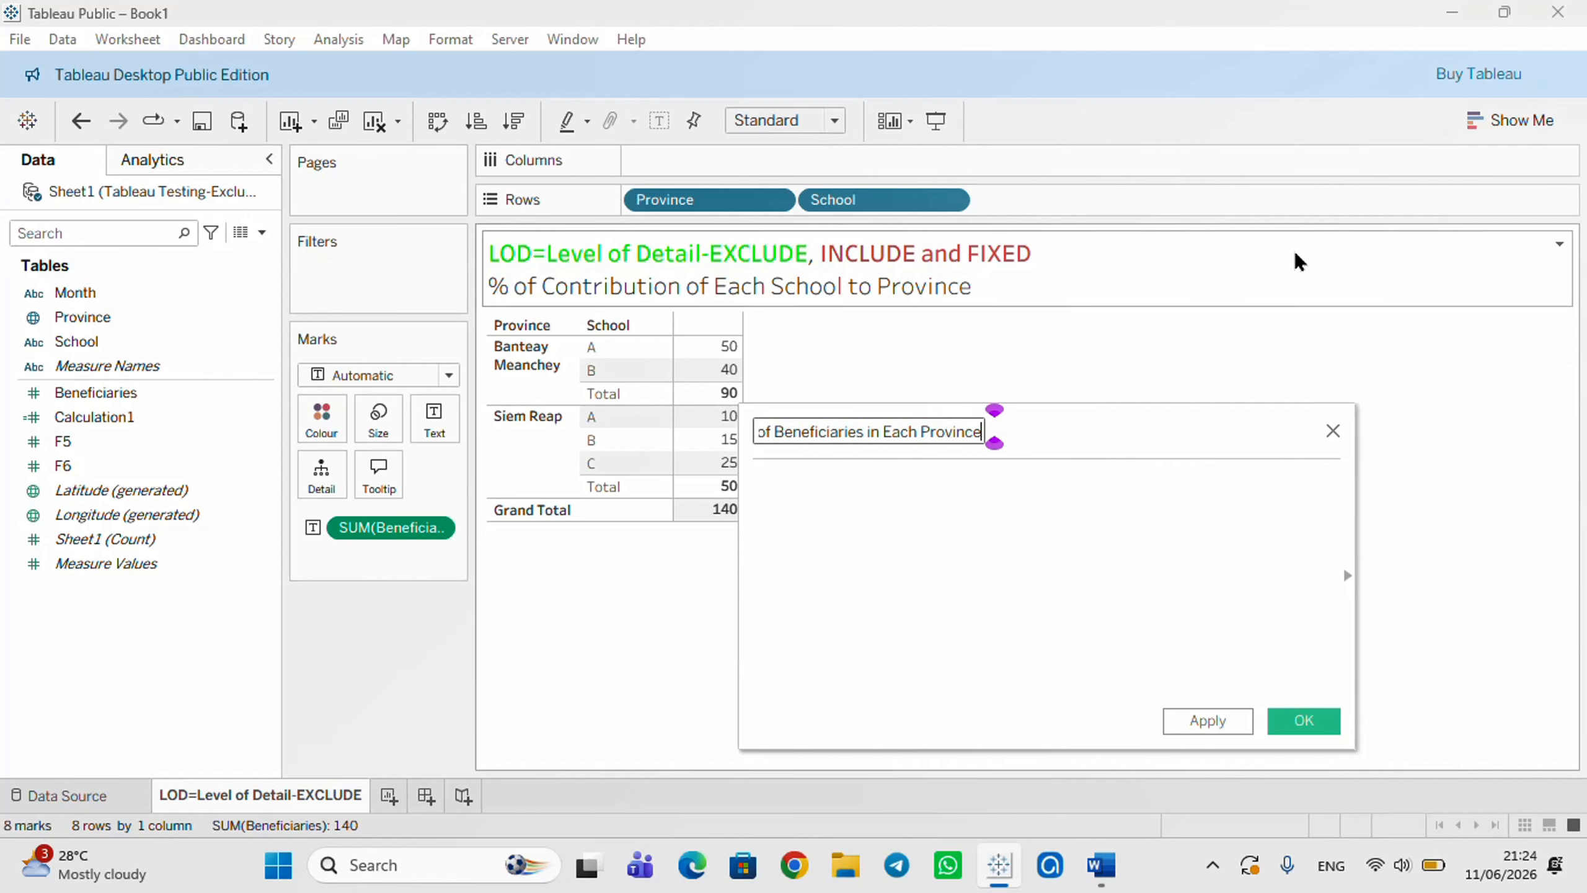
Start the field's formula with SUM([Beneficiaries]) as the numerator, followed by a division sign.
click(833, 490)
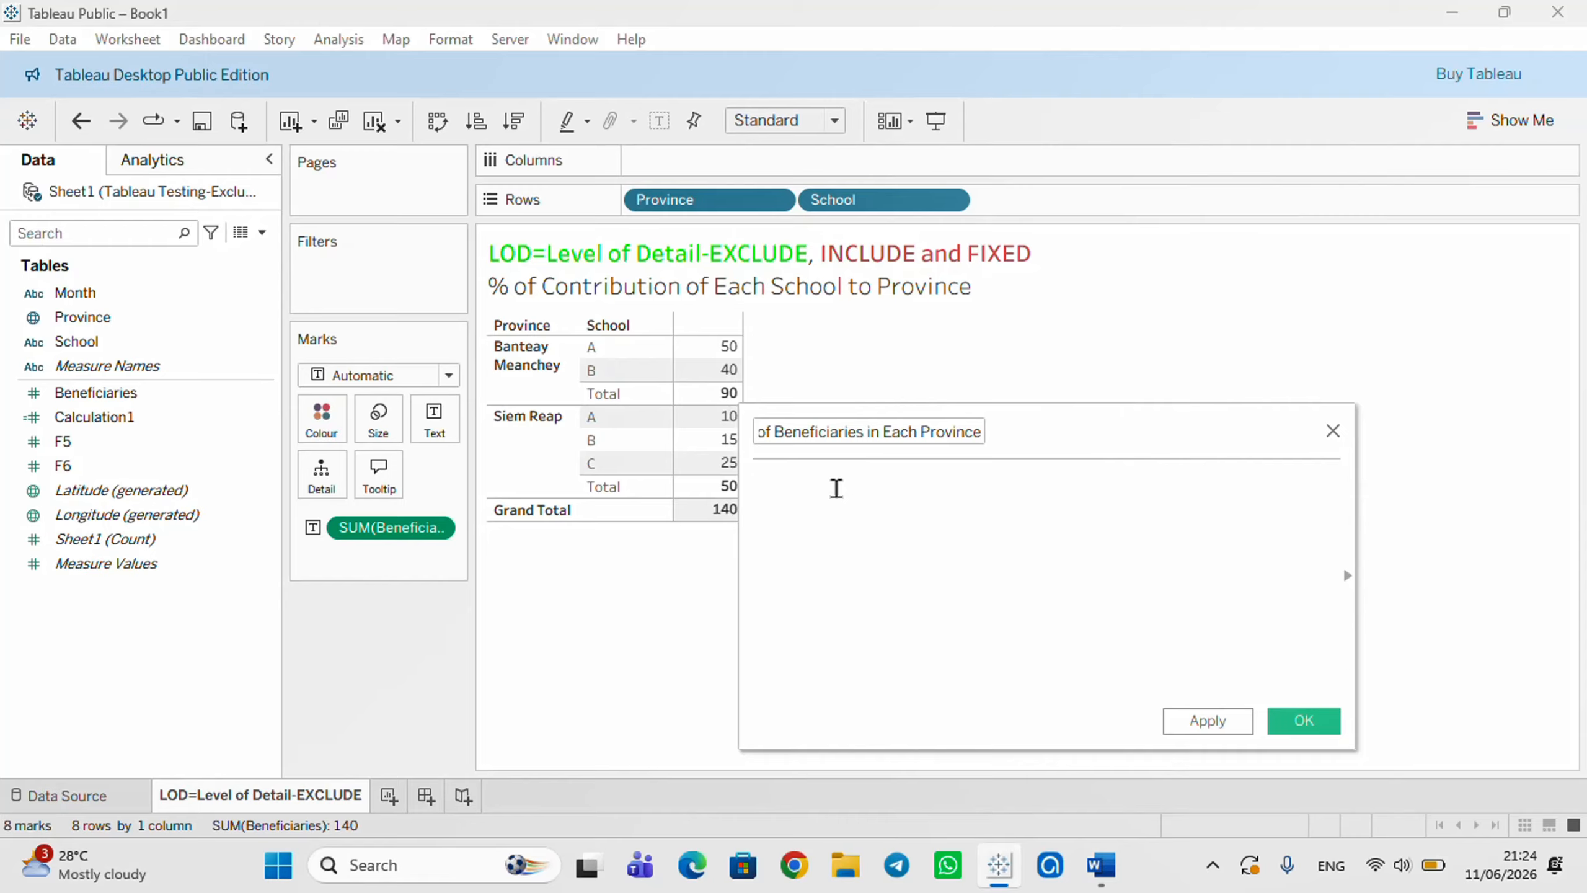
text(sum)
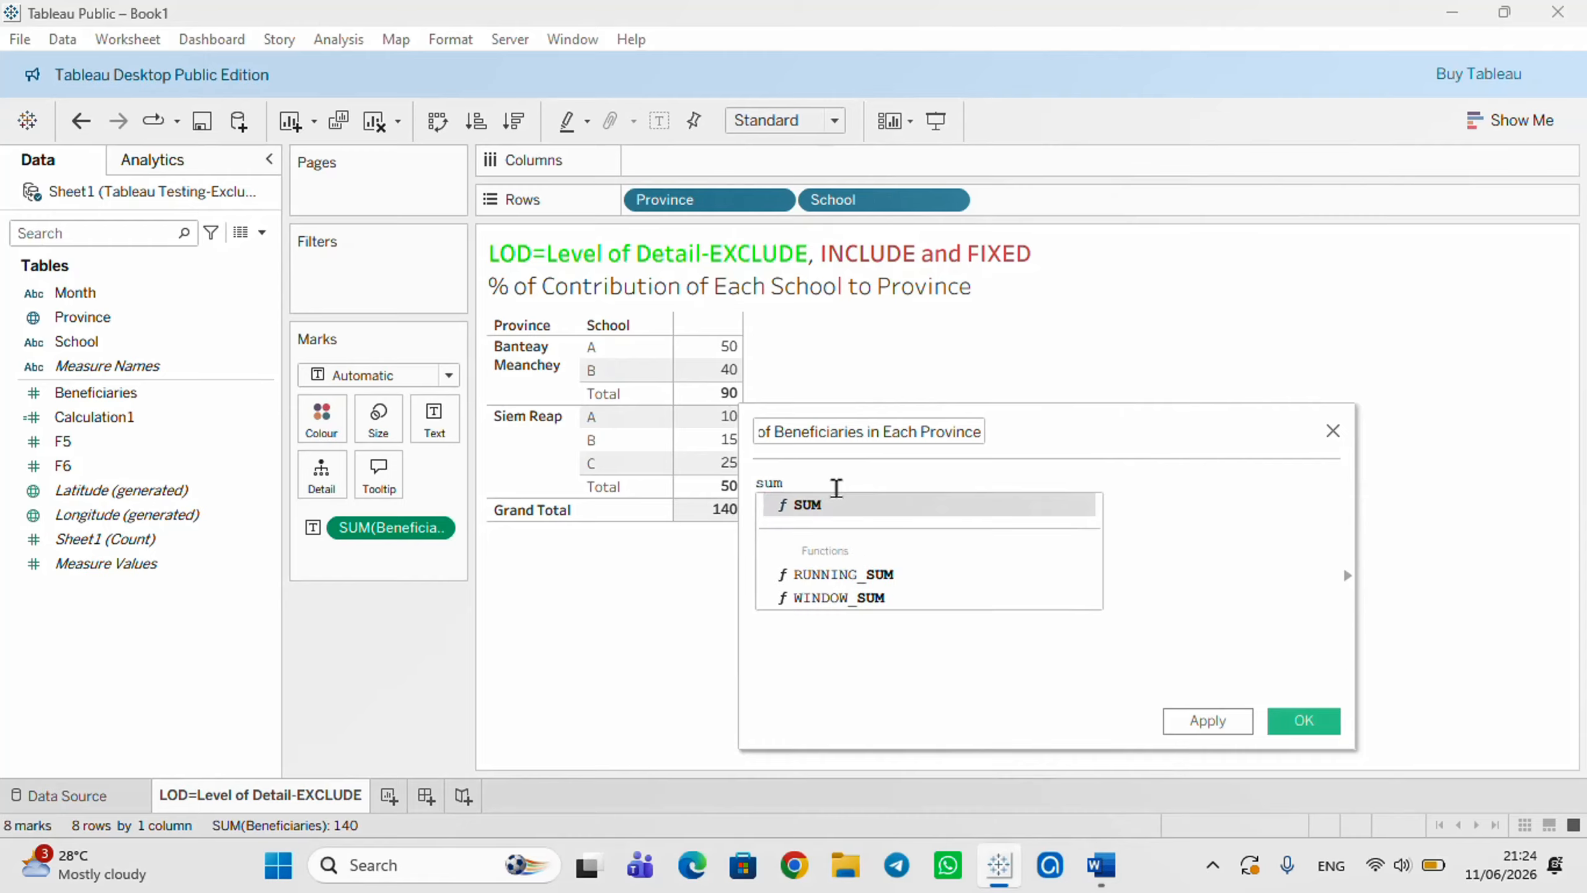
key(Return)
text(be)
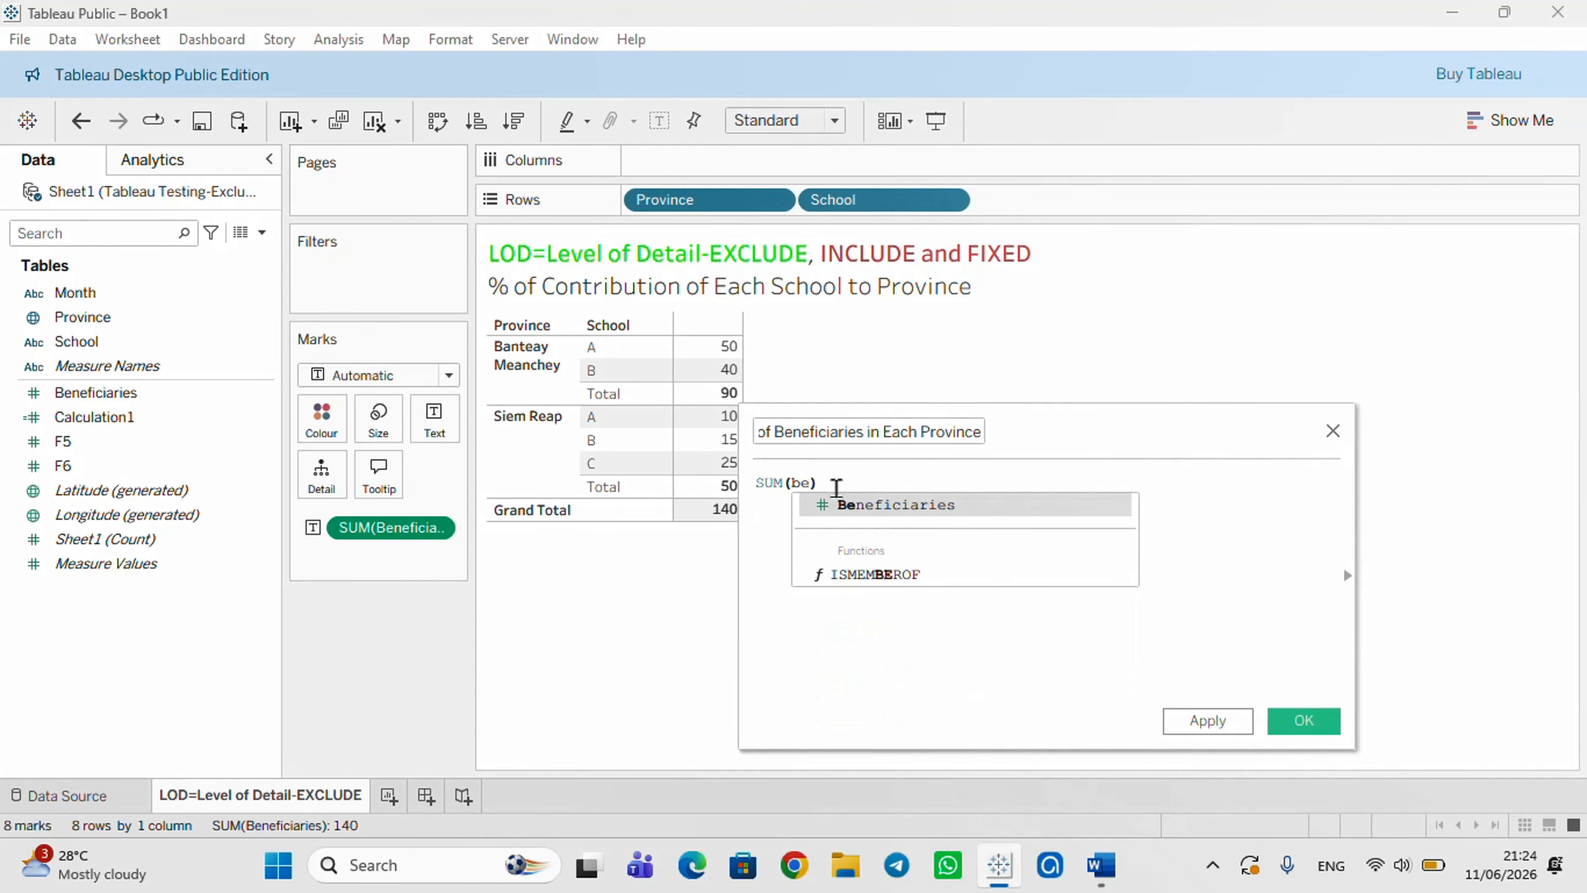
key(Return)
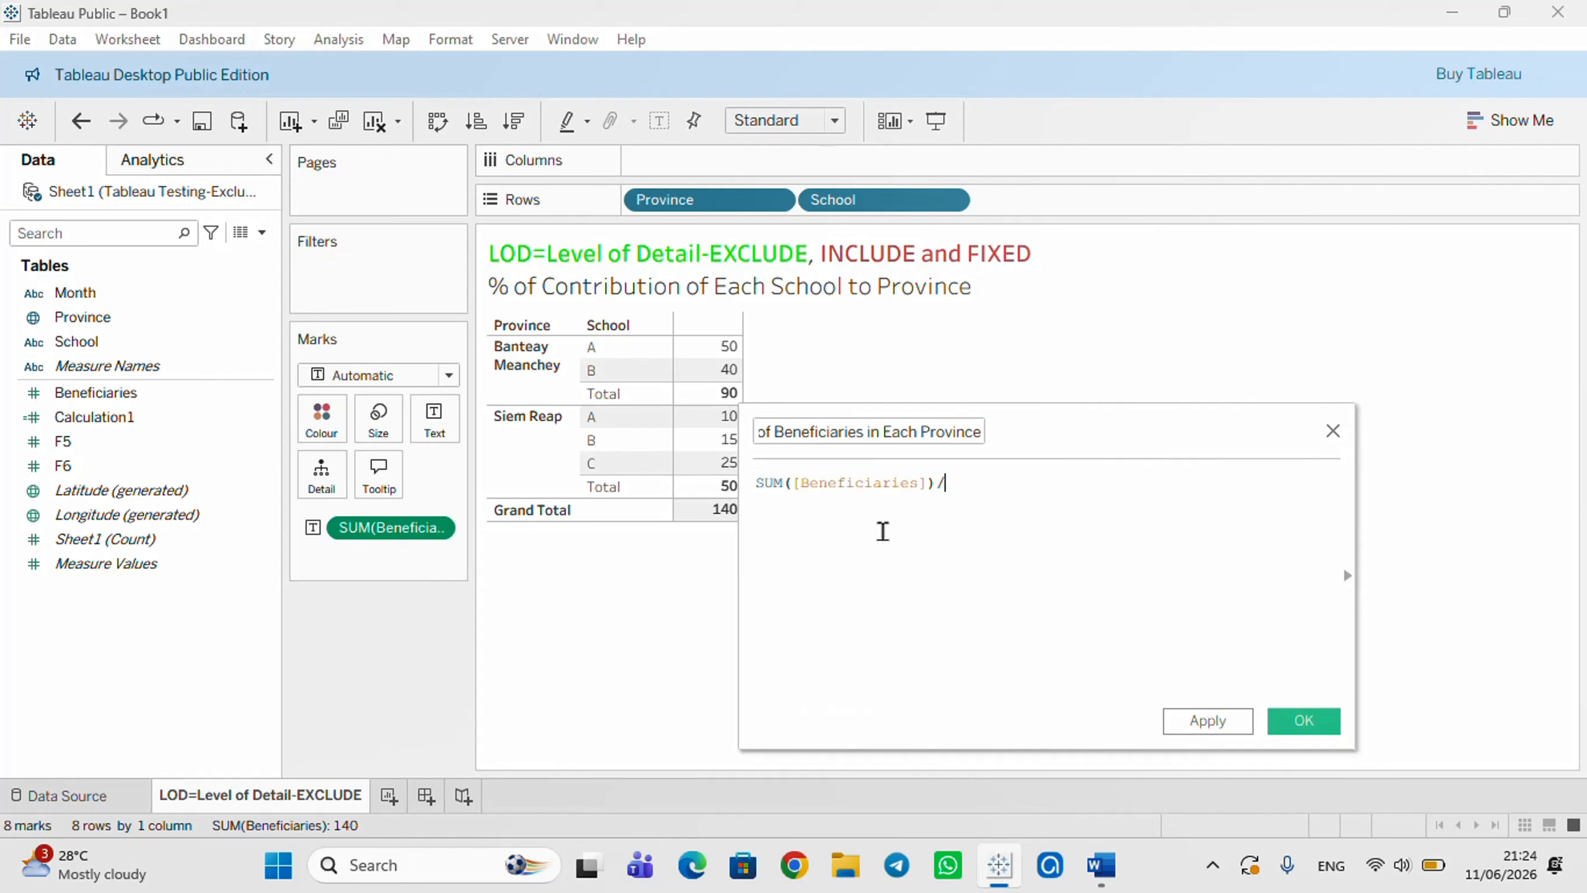
text(/)
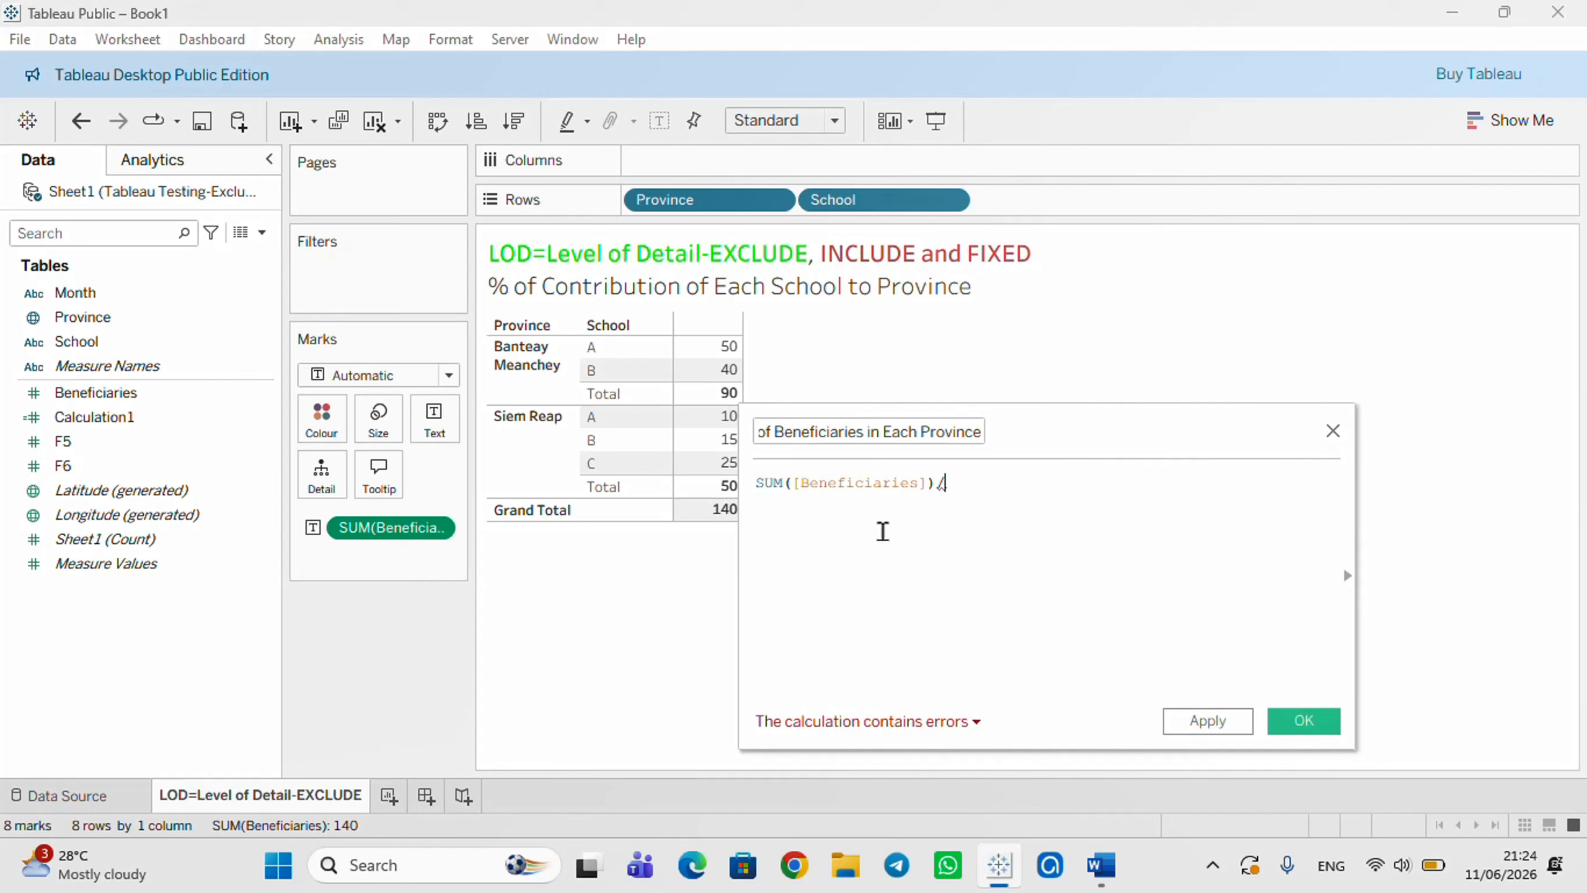
Enter the denominator as an EXCLUDE level-of-detail expression on School: { EXCLUDE [School]:SUM([Beneficiaries]).
text(ex)
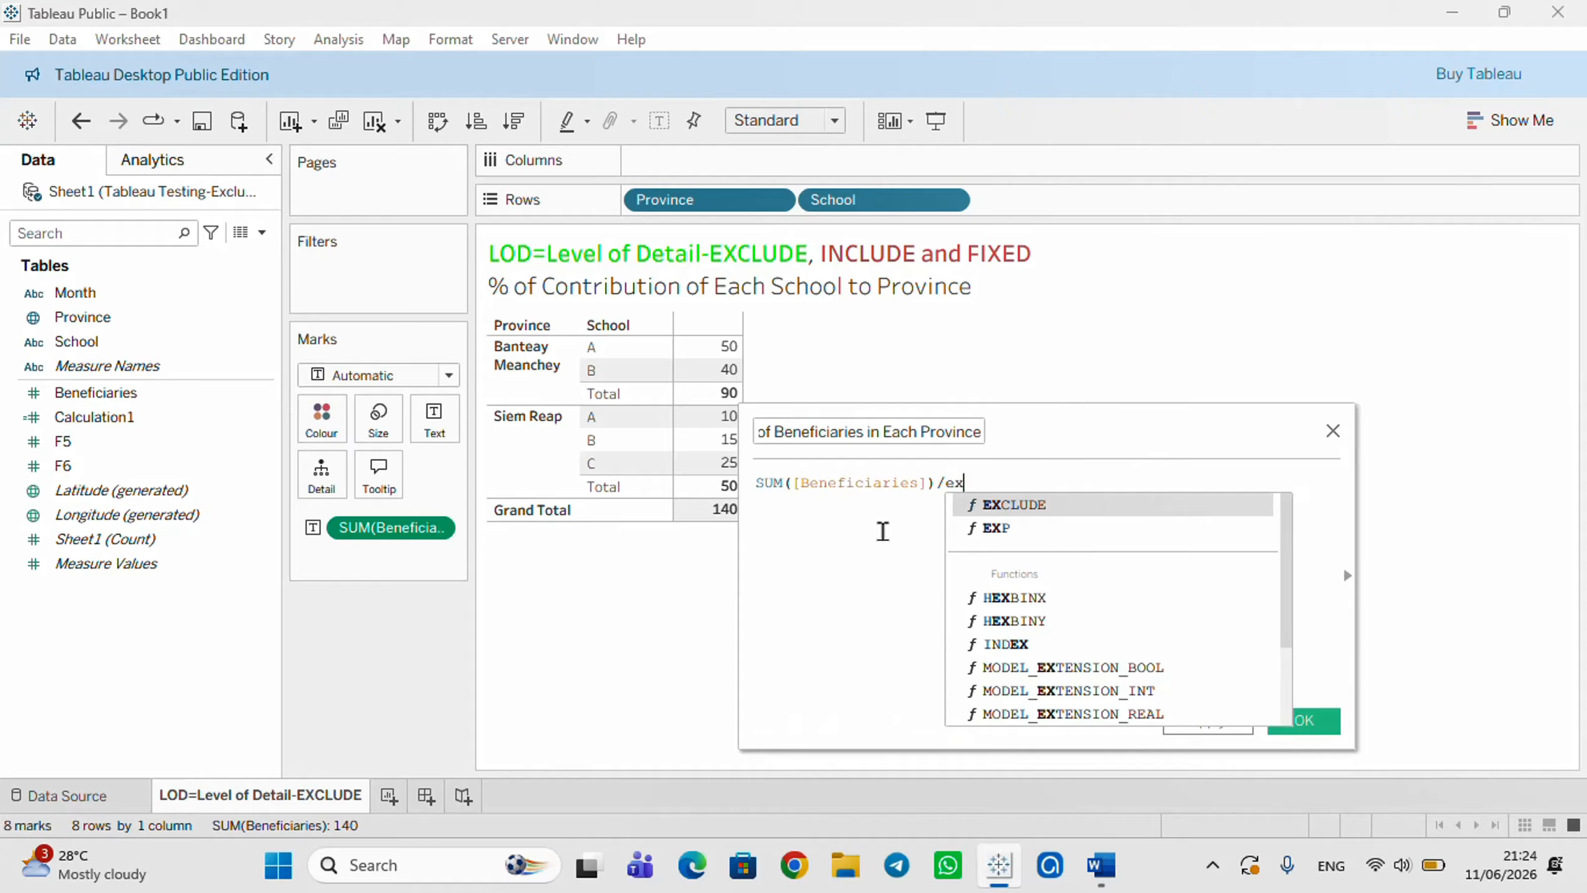
key(Return)
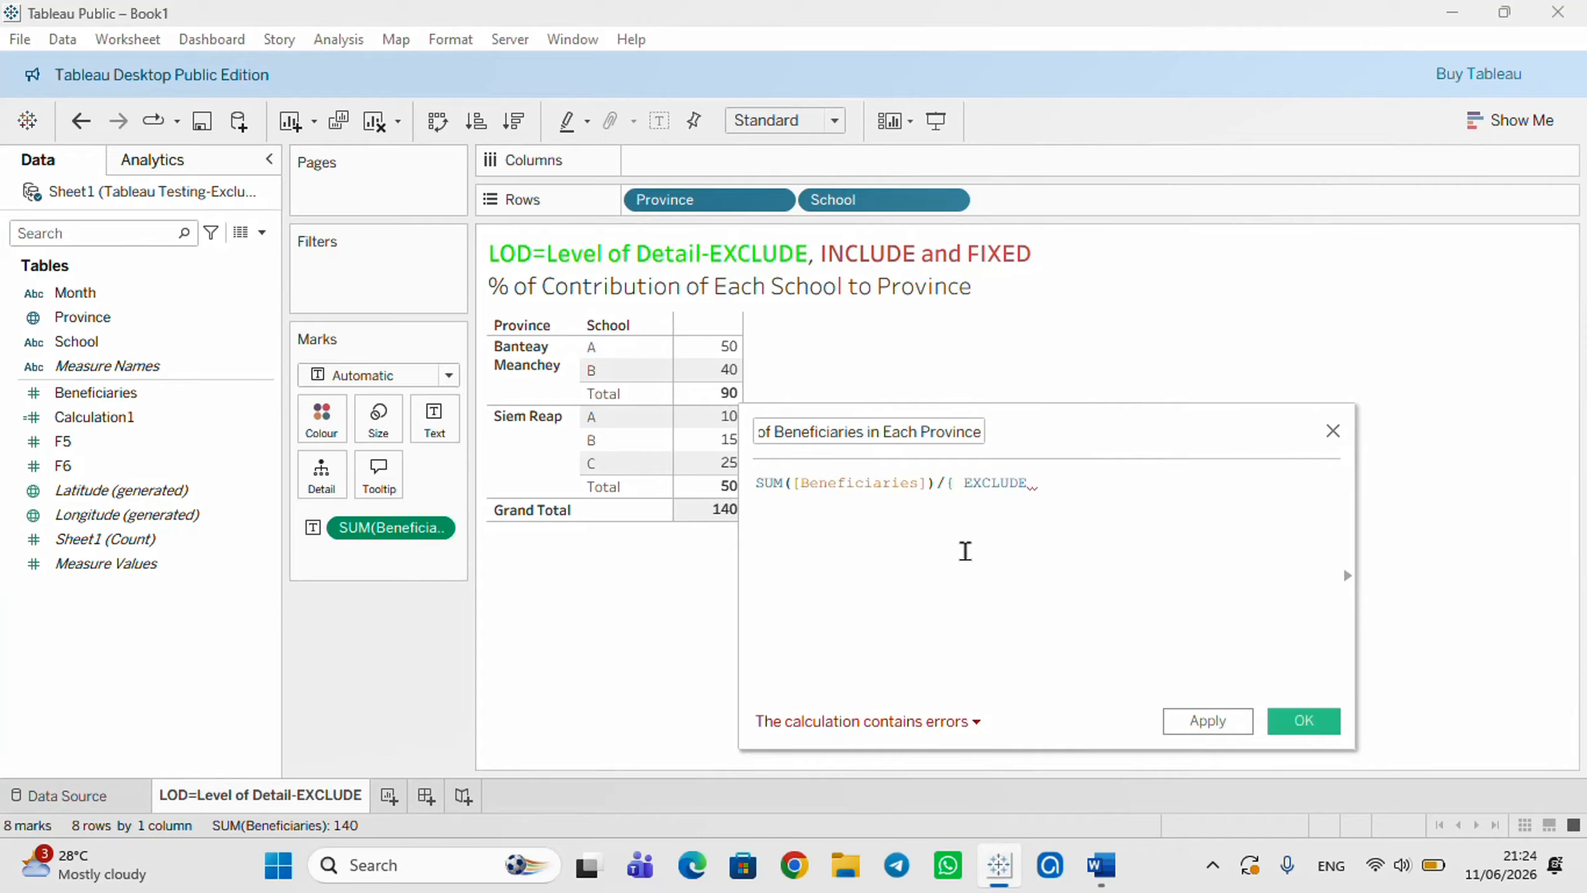
text(sch)
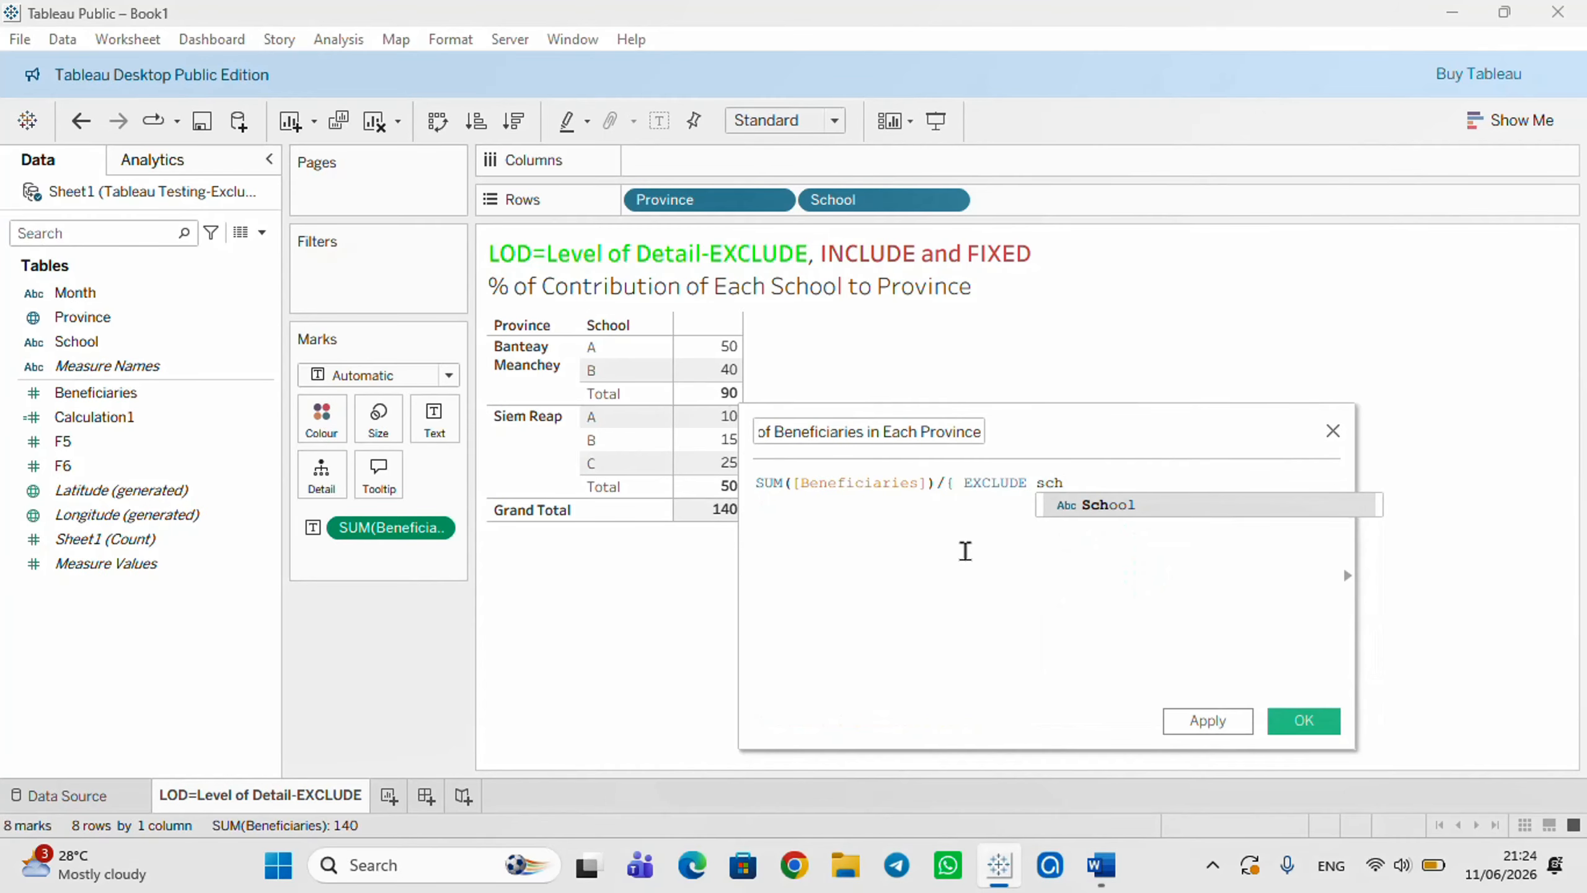
key(Return)
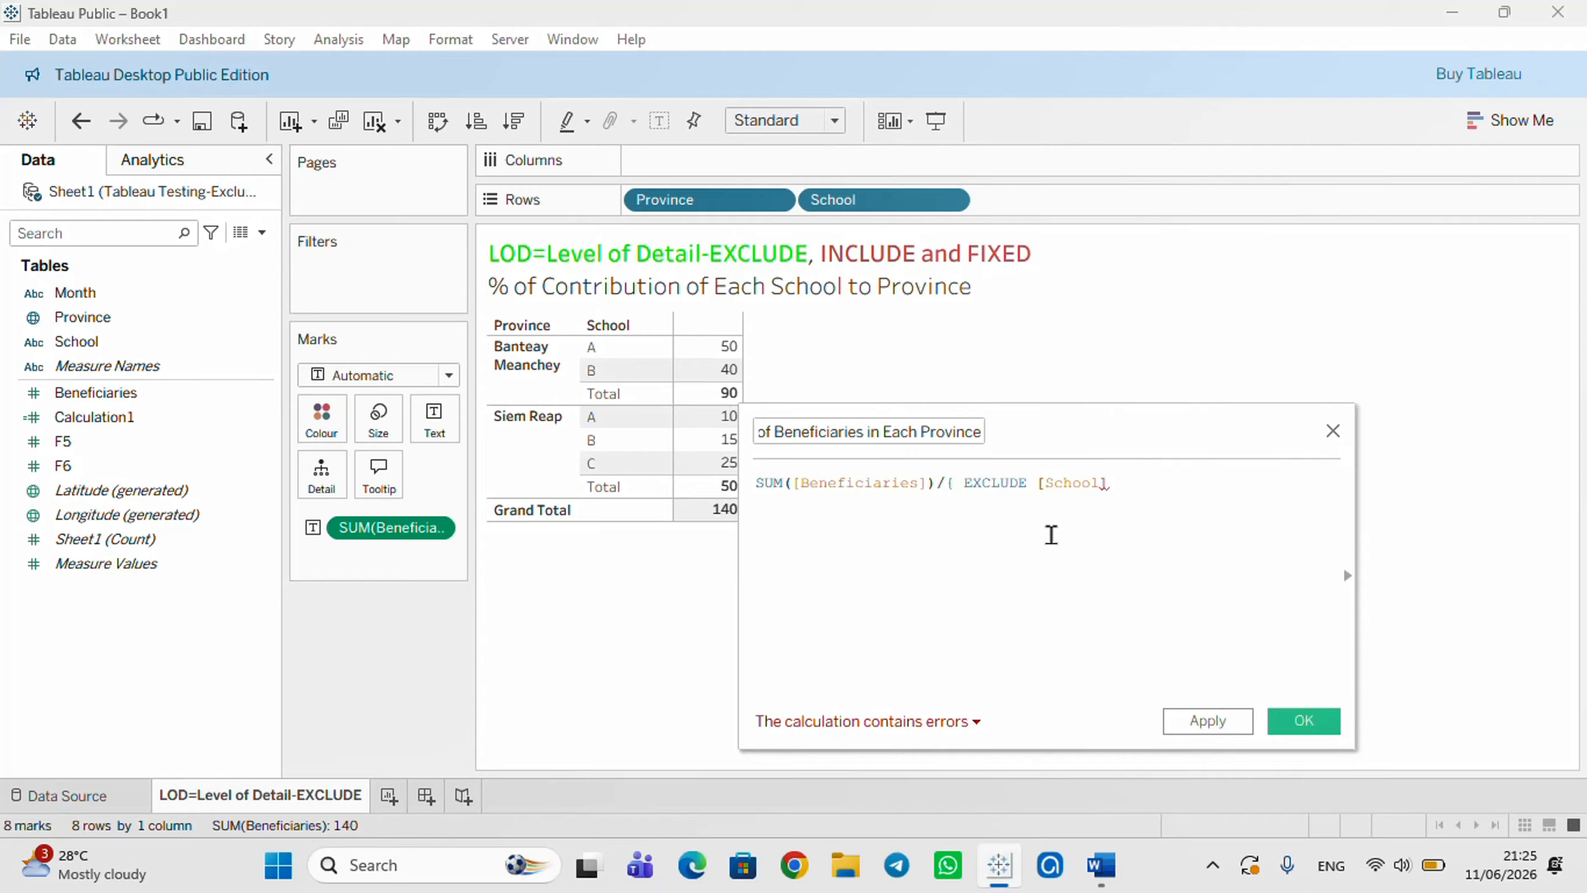
text(:sum)
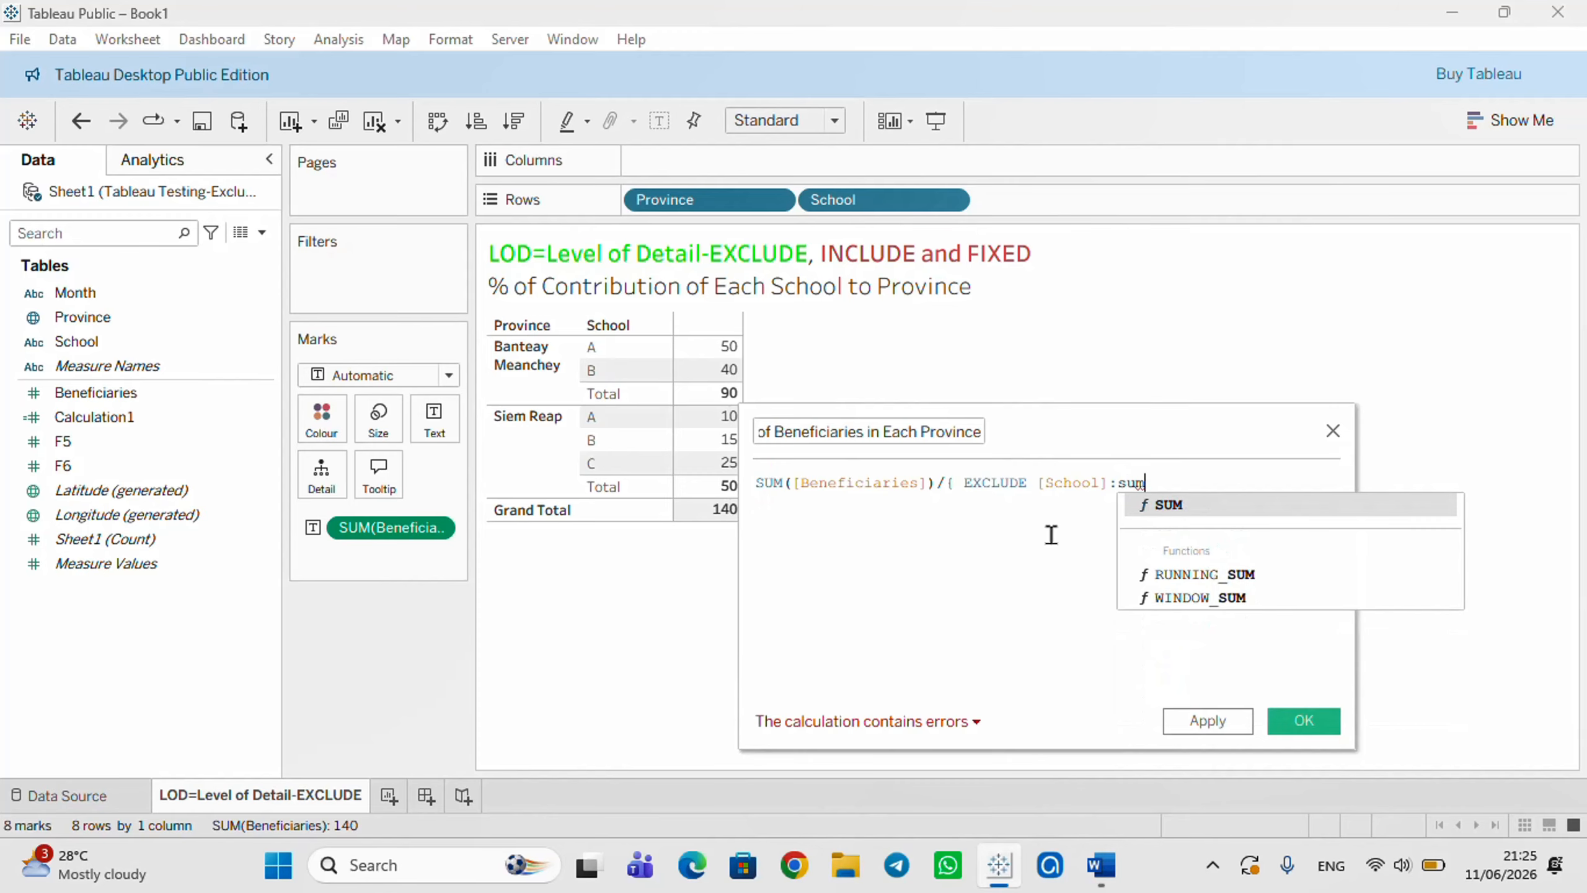
key(Return)
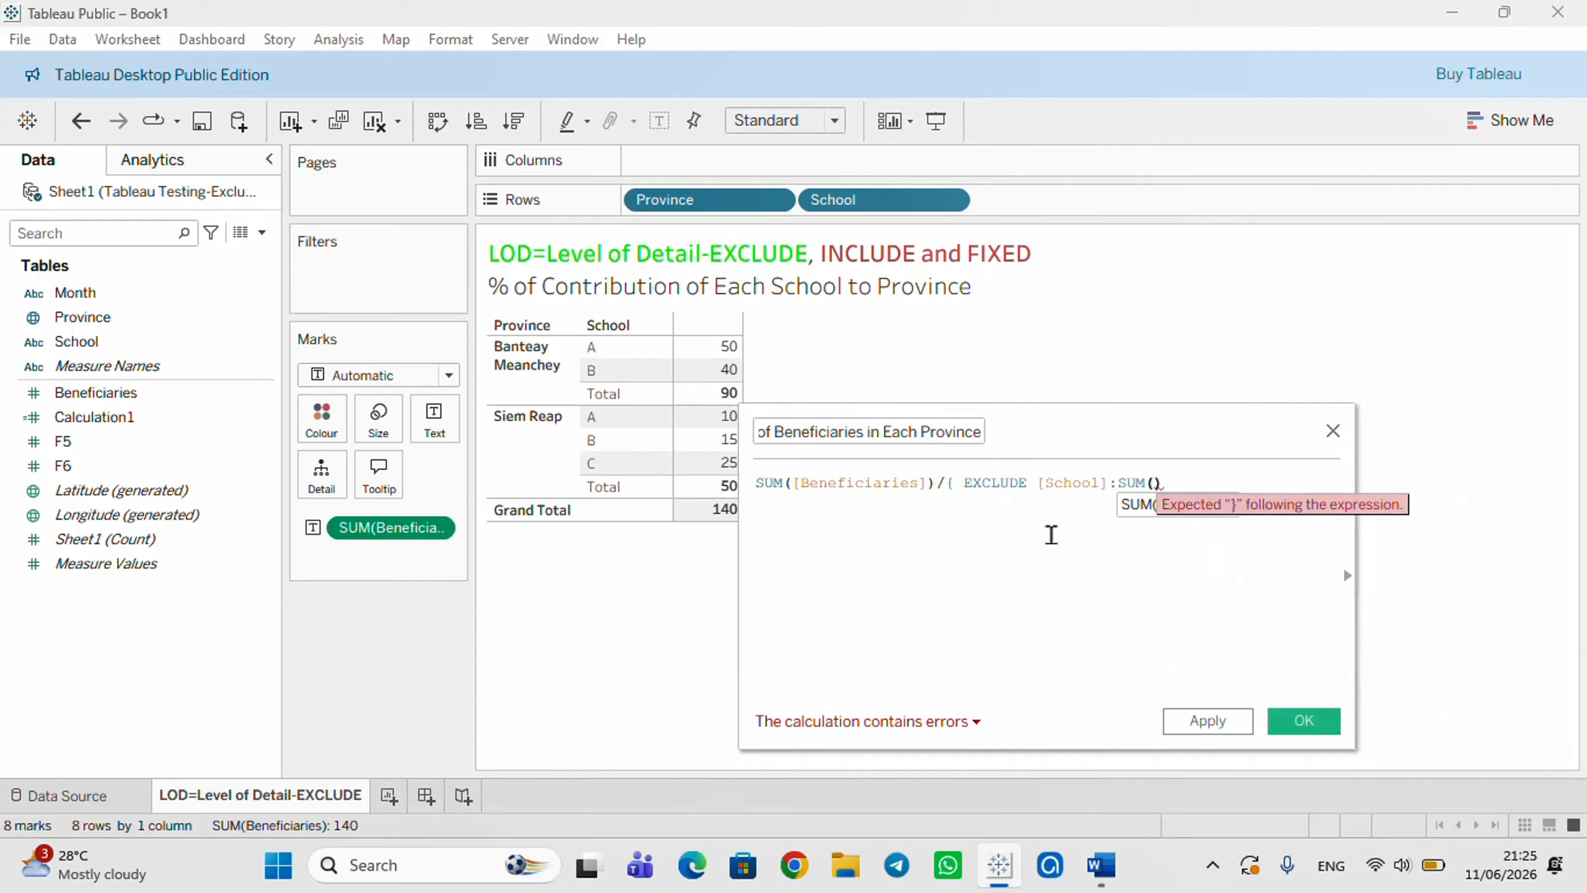
text(be)
key(Return)
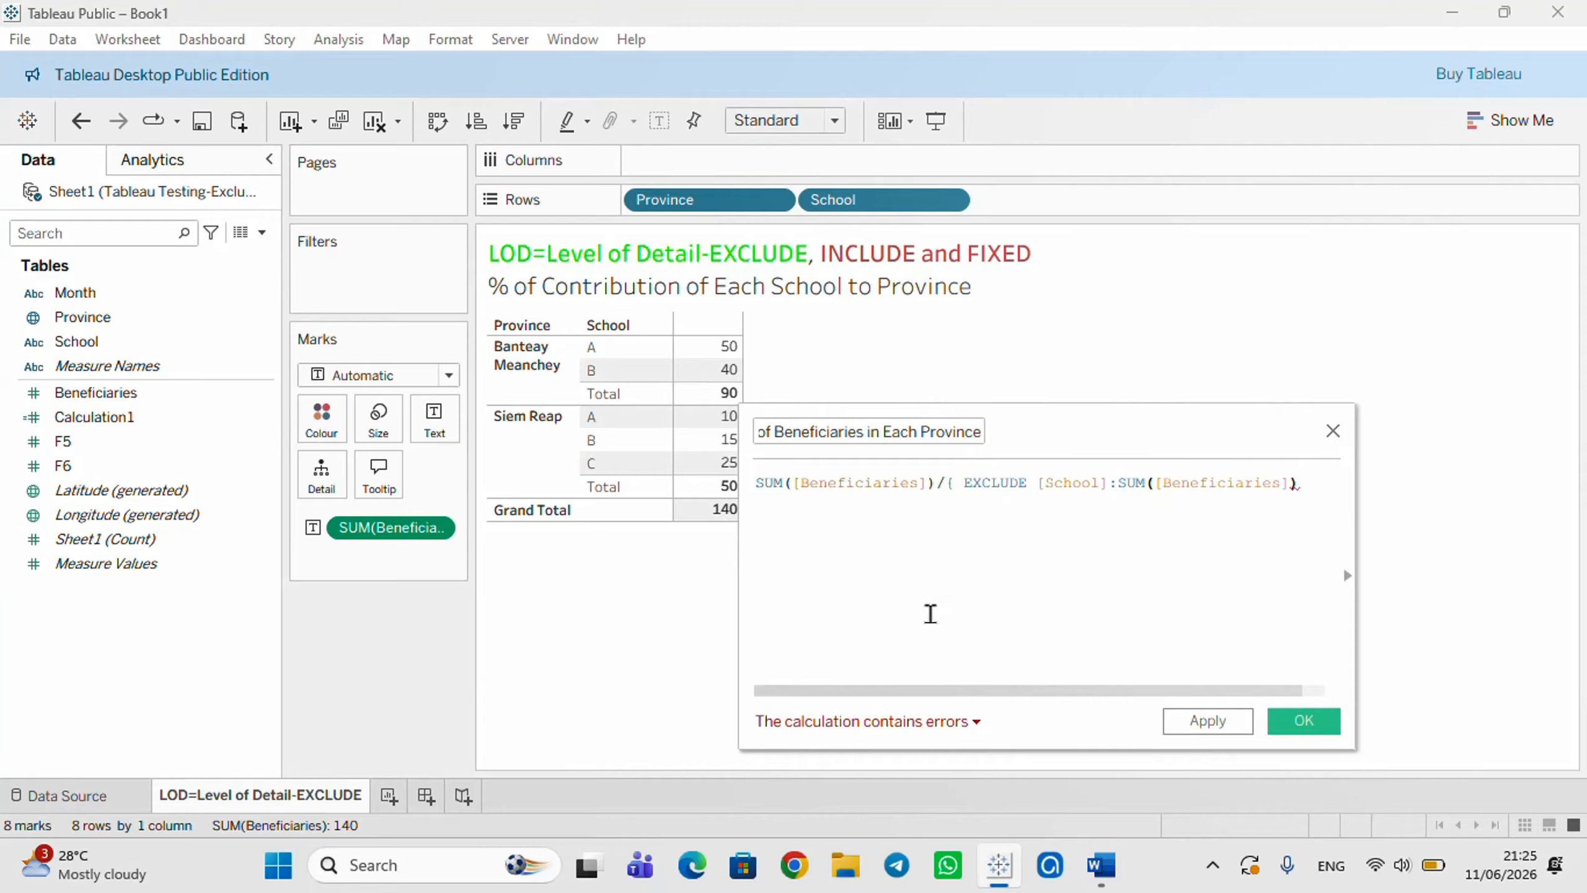
Close the EXCLUDE expression with a } brace, checking the formula's error details before and after.
click(897, 732)
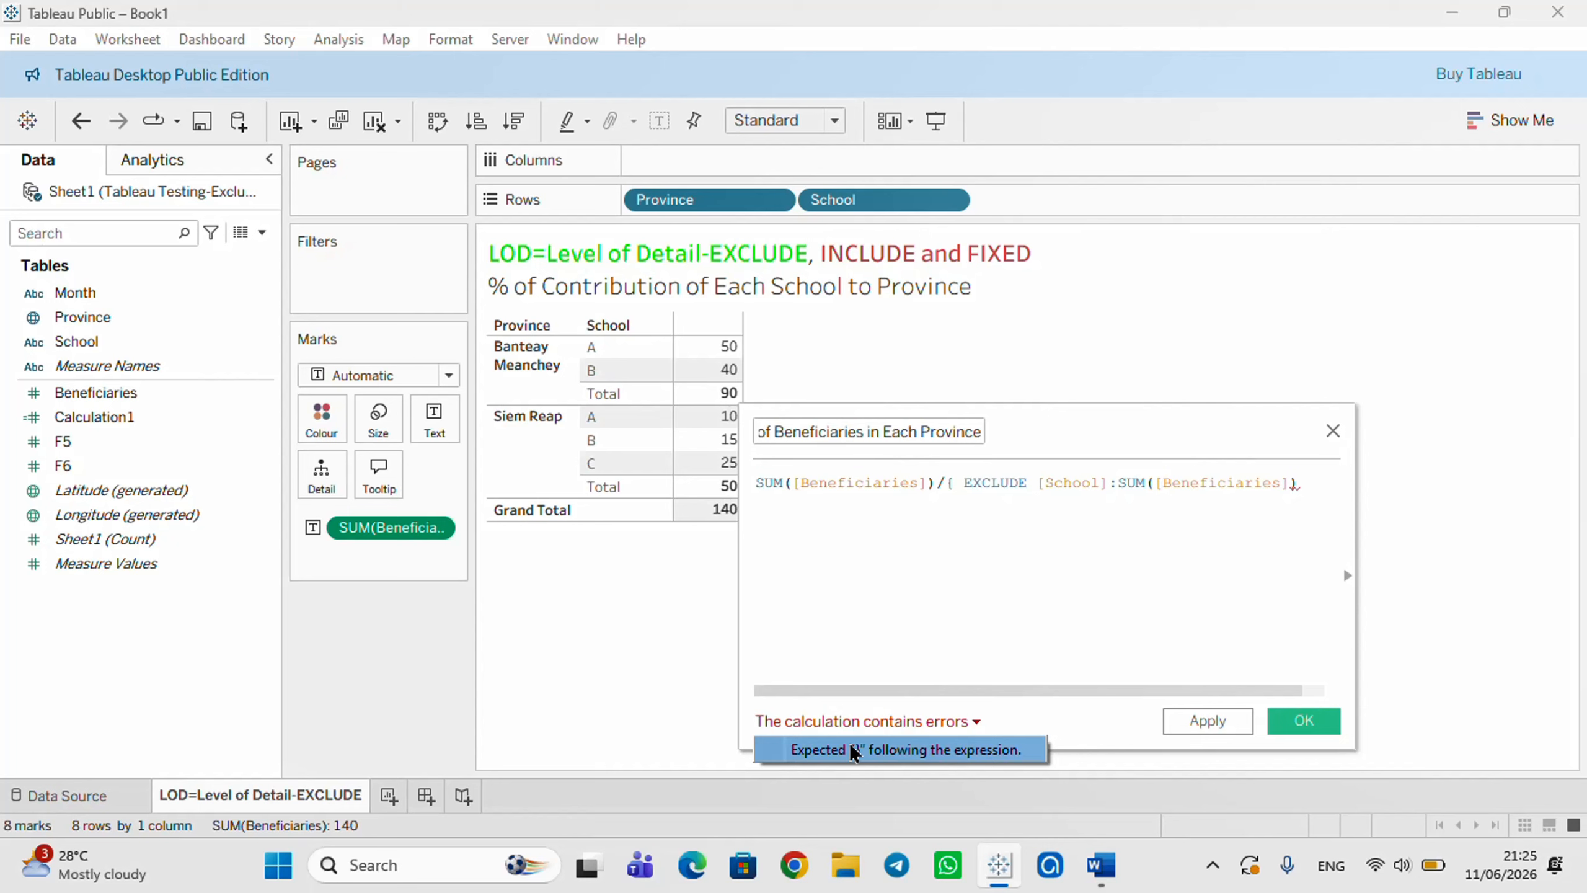
click(1300, 482)
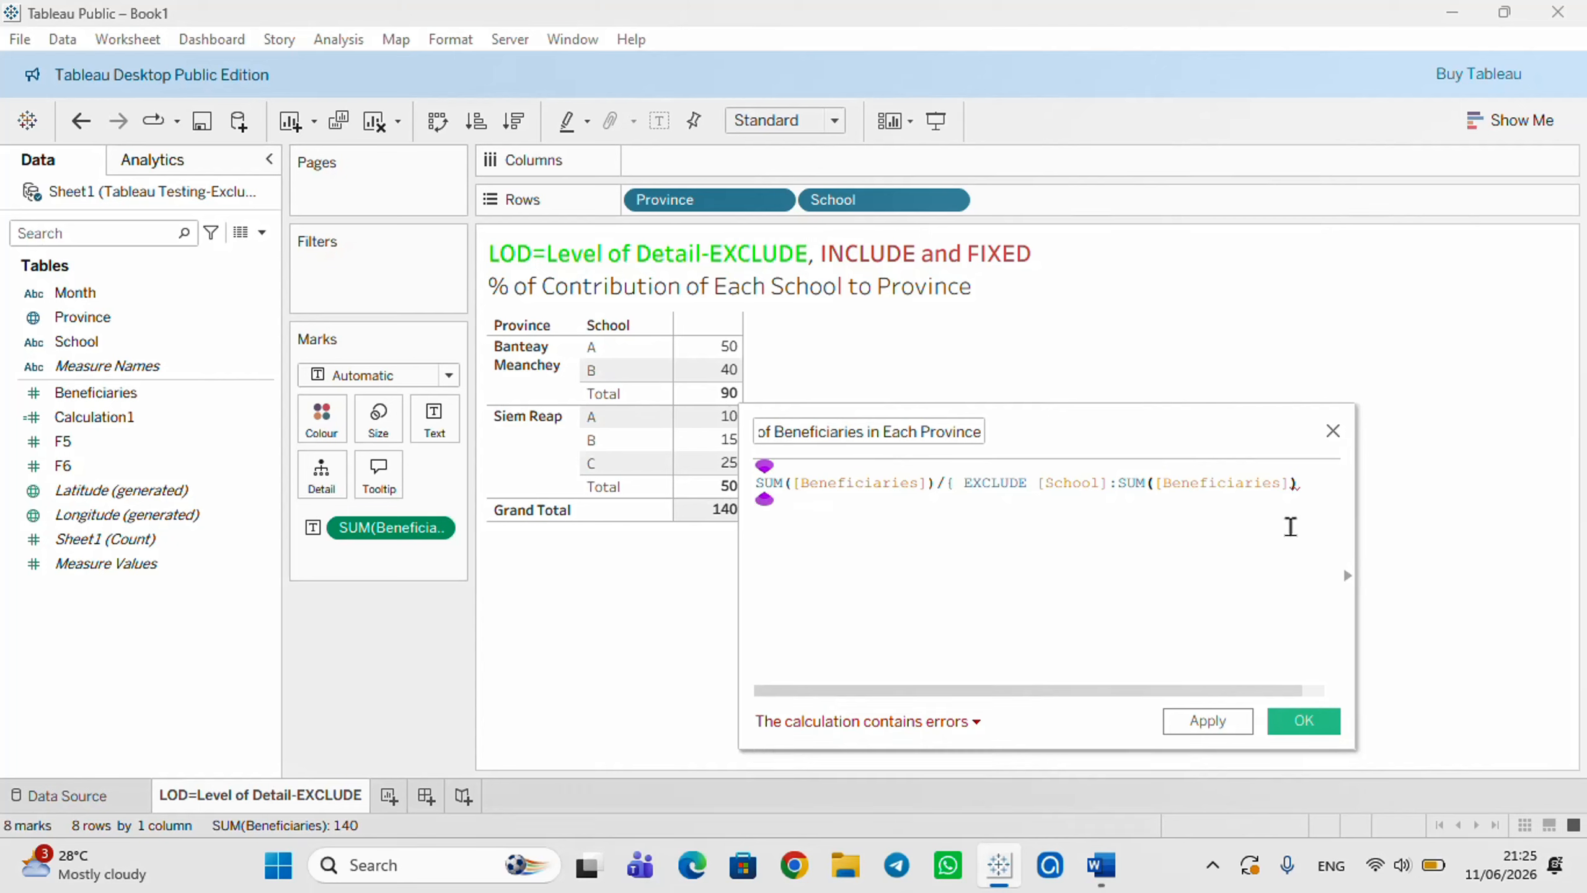
text(})
click(877, 724)
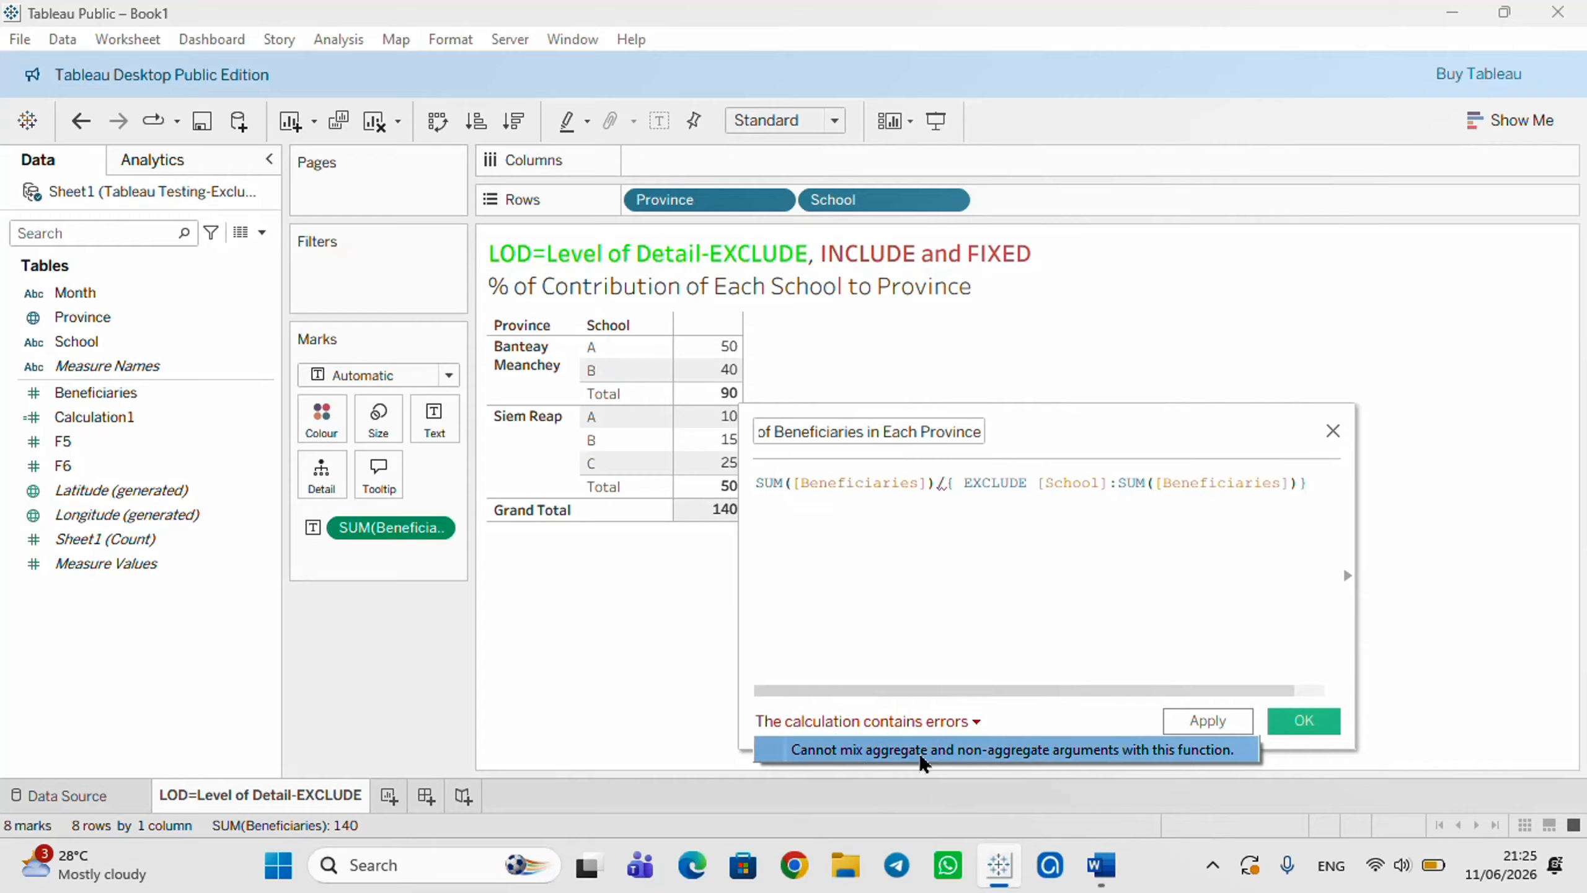
click(1087, 764)
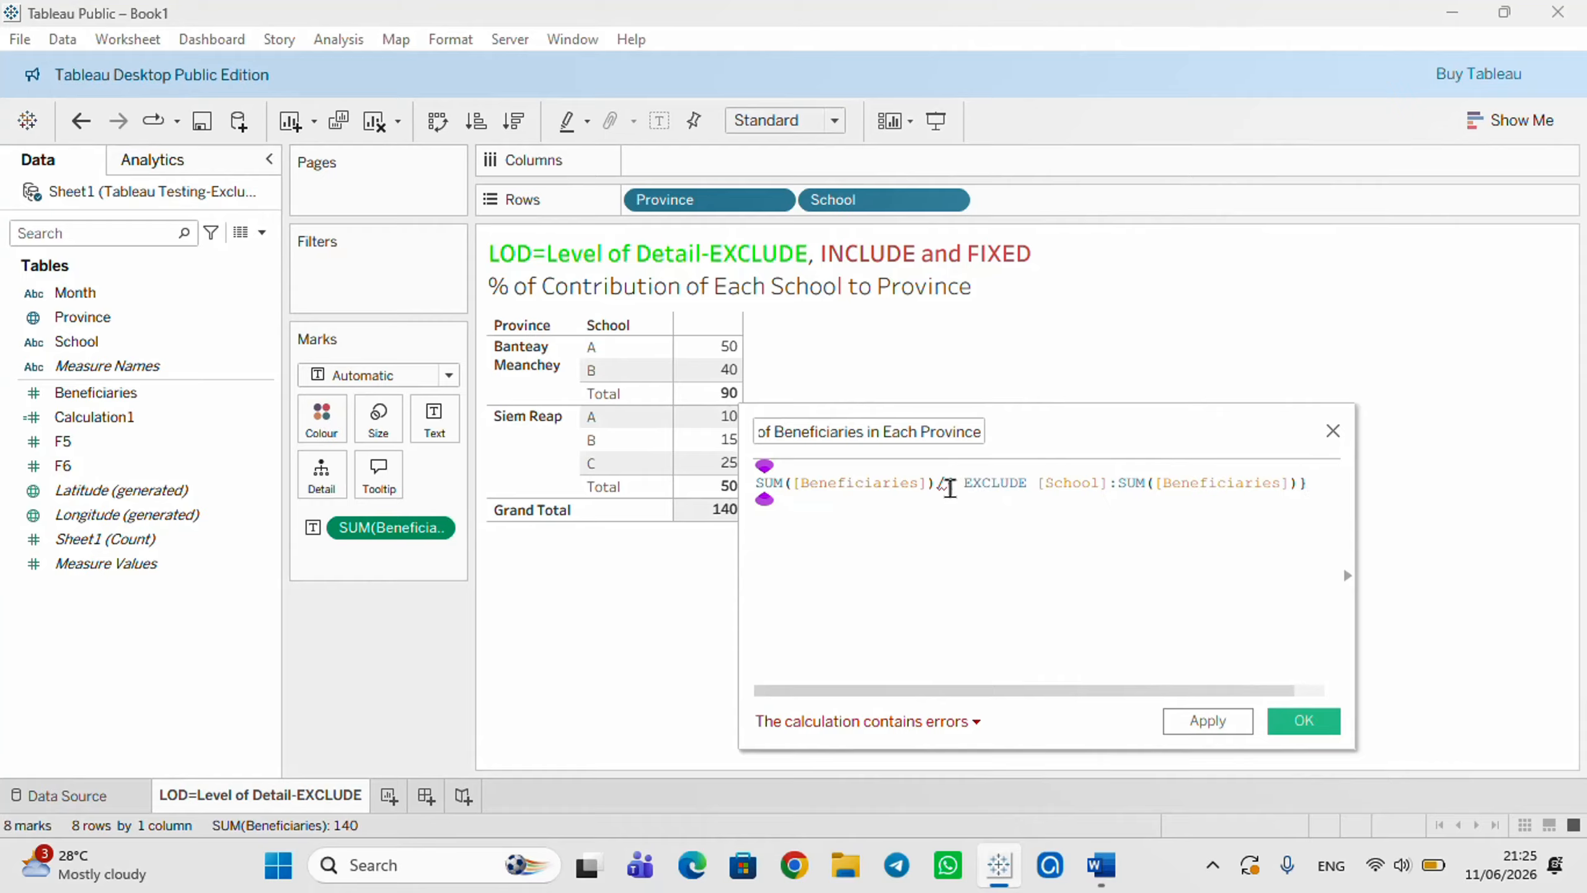
Wrap the formula's EXCLUDE expression in SUM( ) so the denominator is aggregated, and save the calculated field.
click(952, 493)
text(sum)
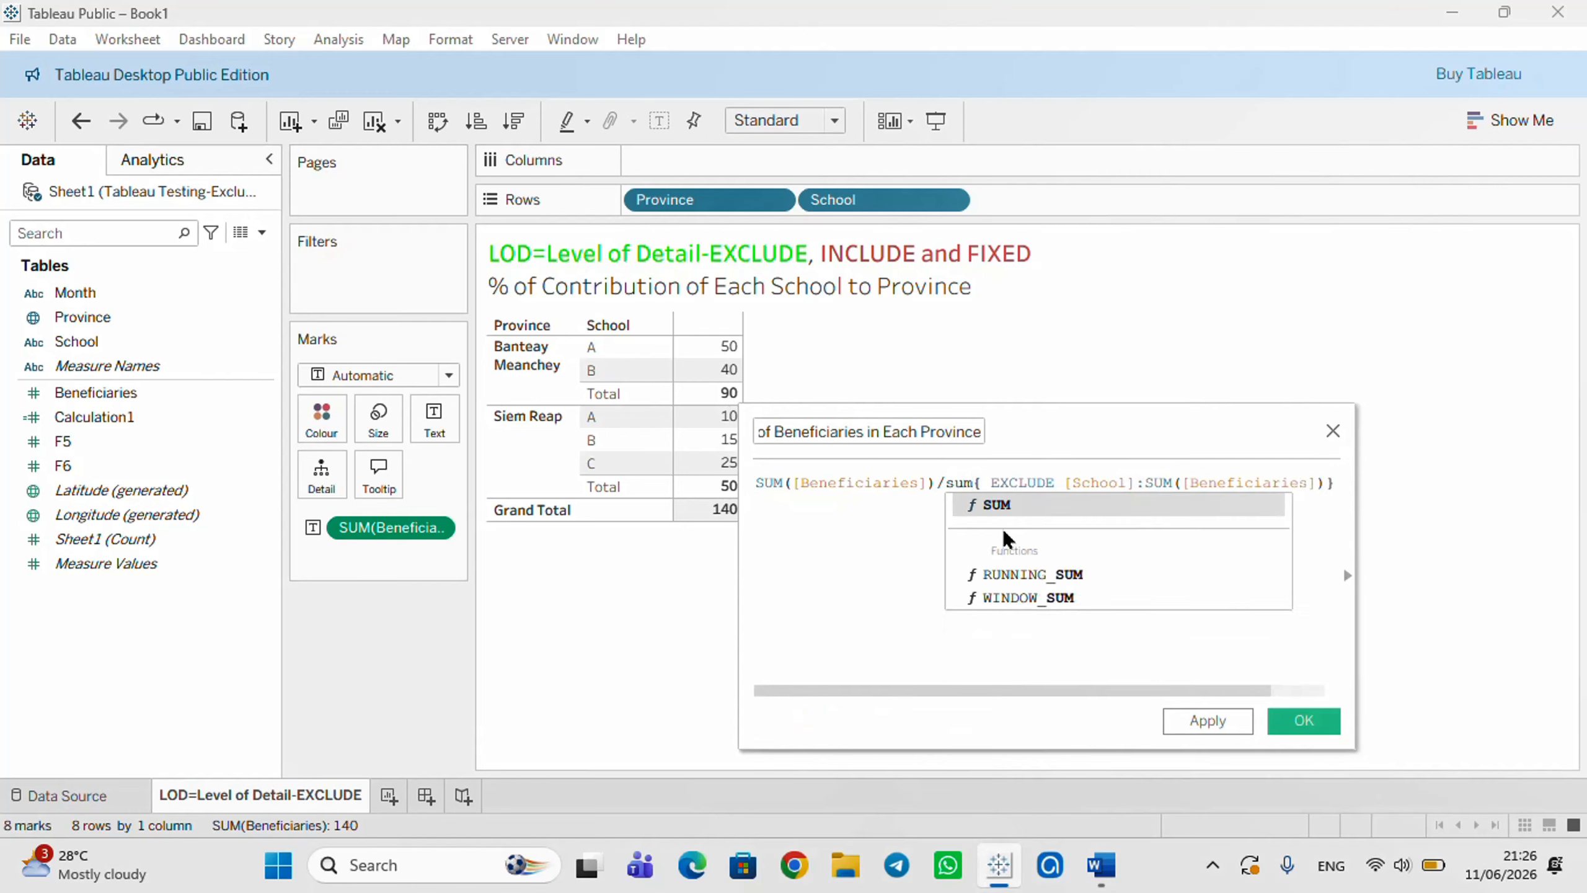
key(Return)
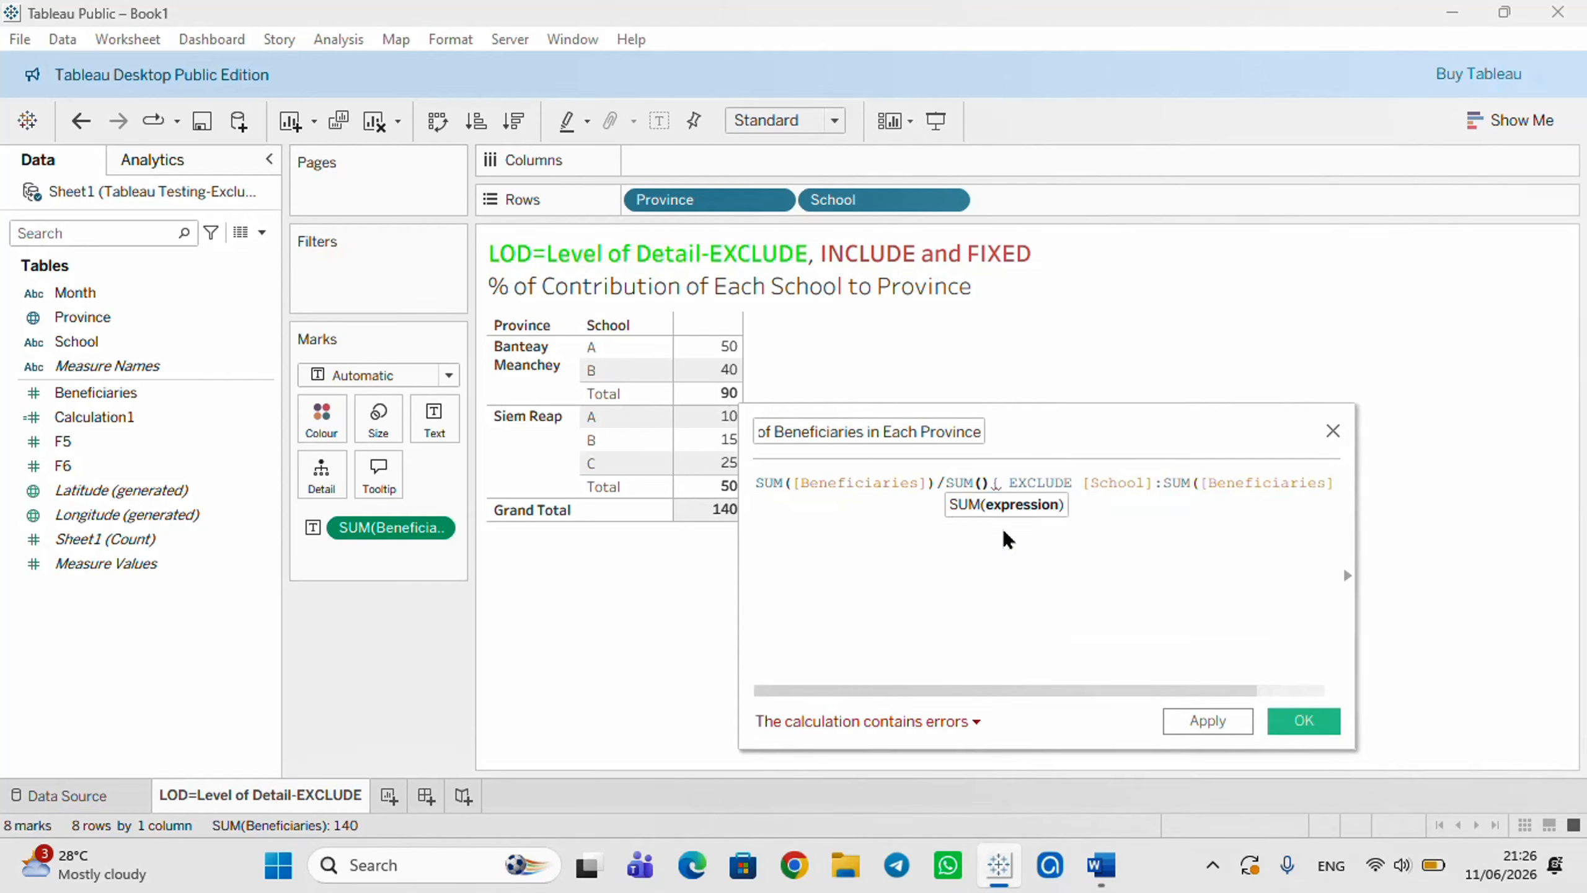
key(Delete)
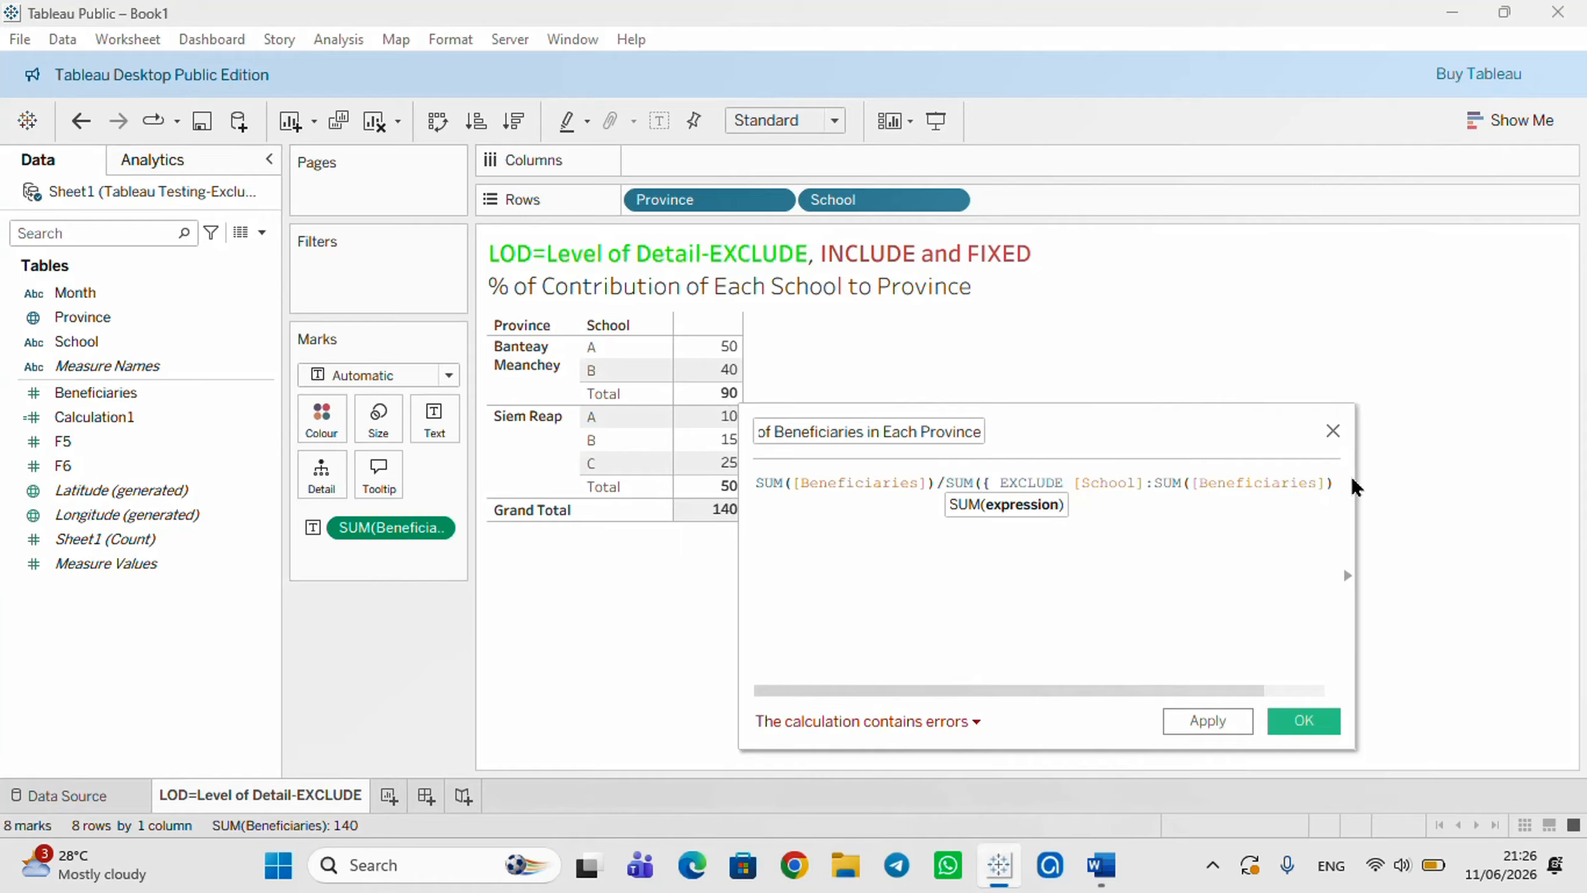
click(1334, 480)
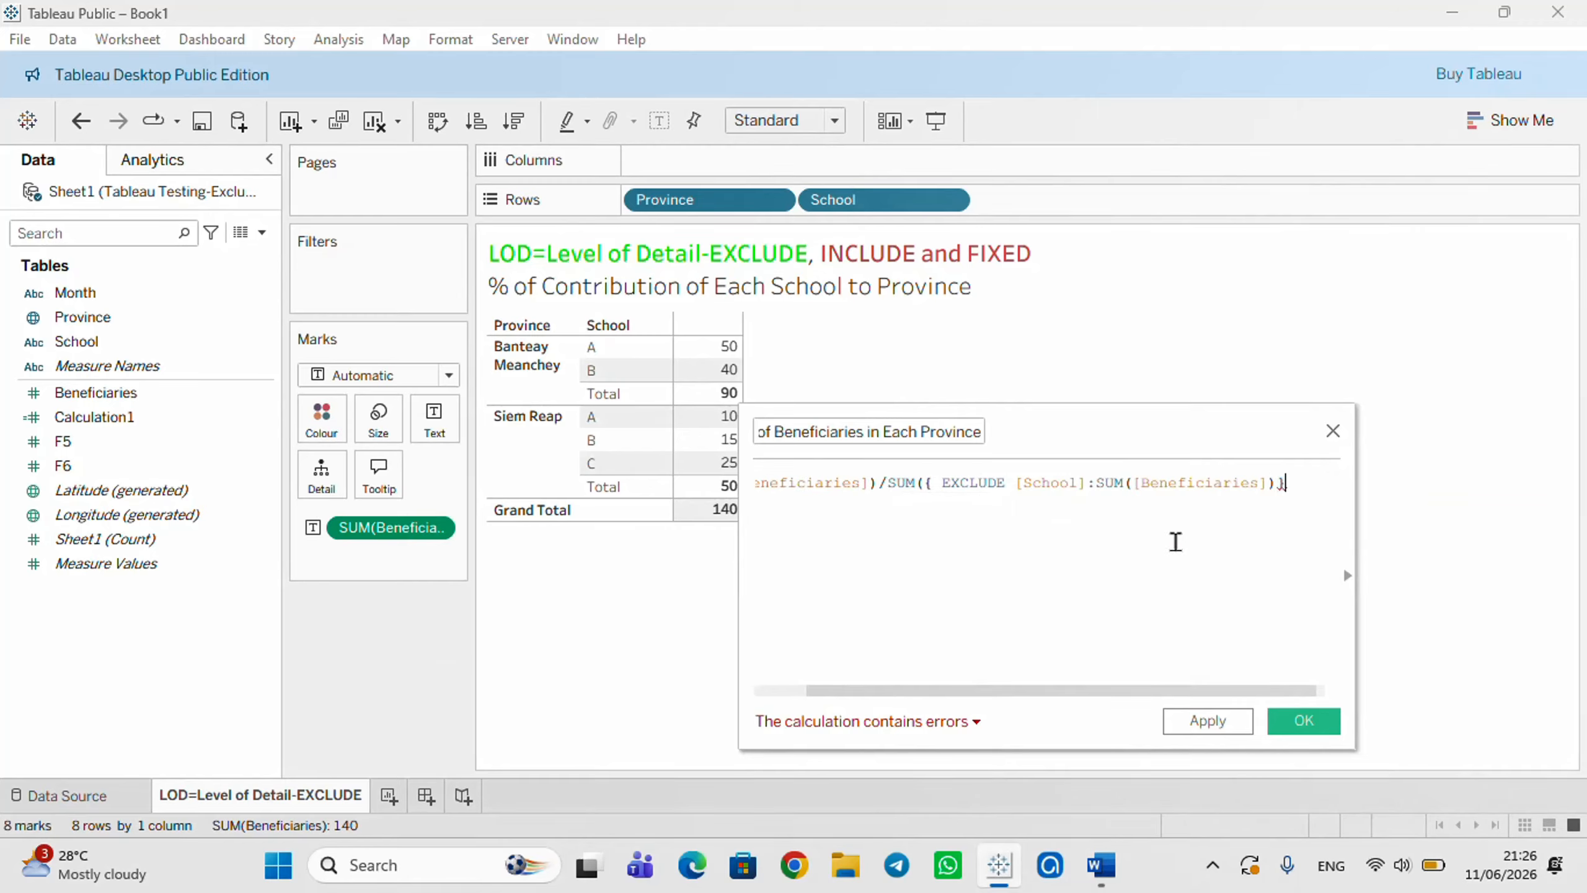
text(})
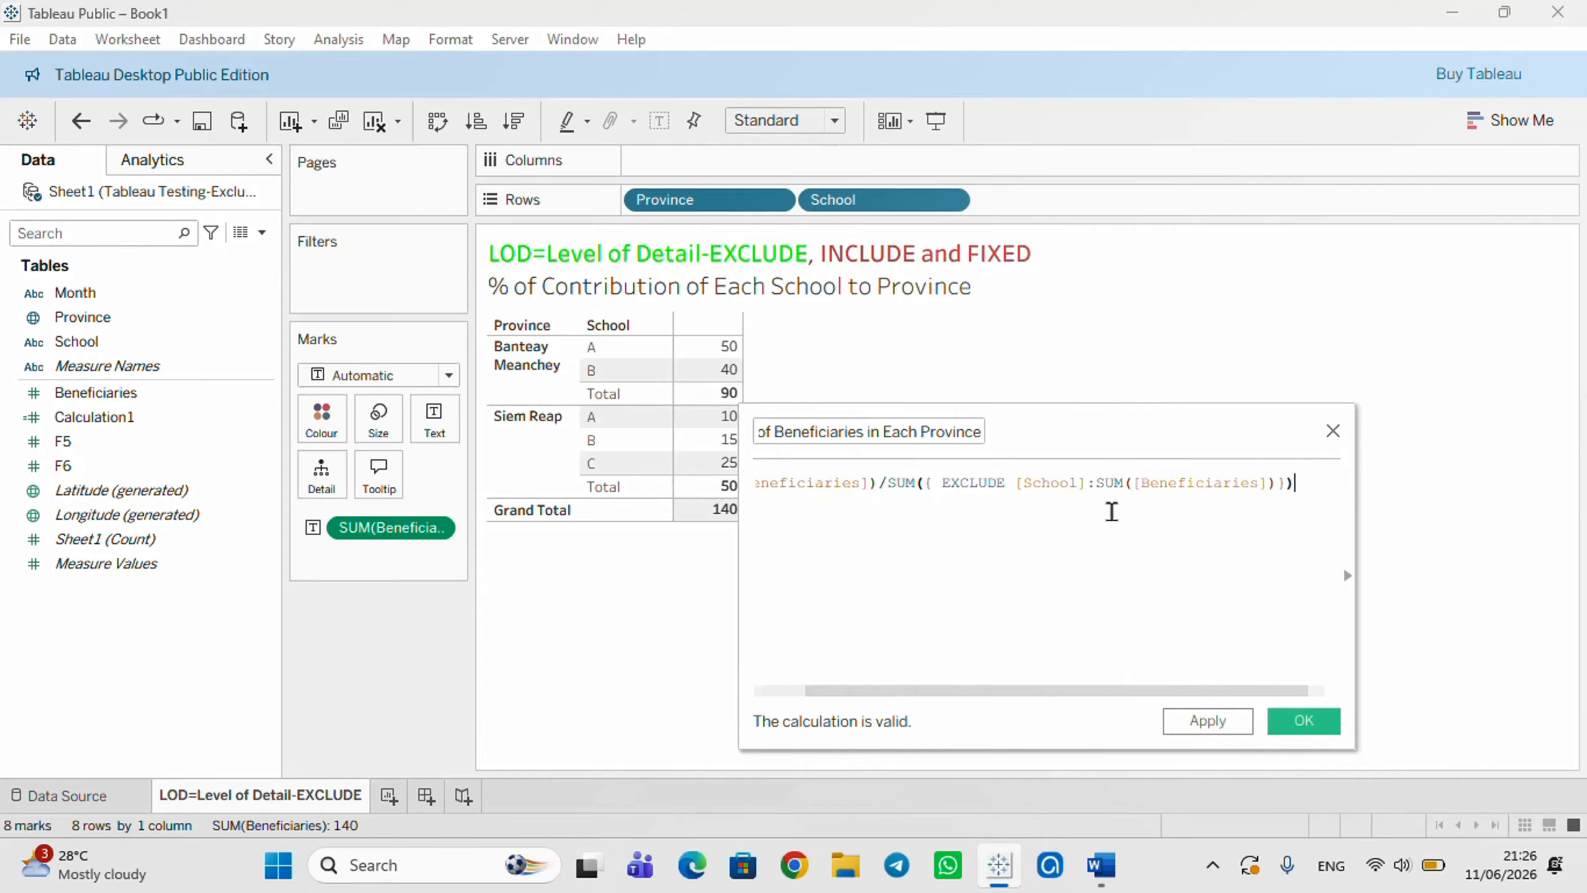
click(1305, 722)
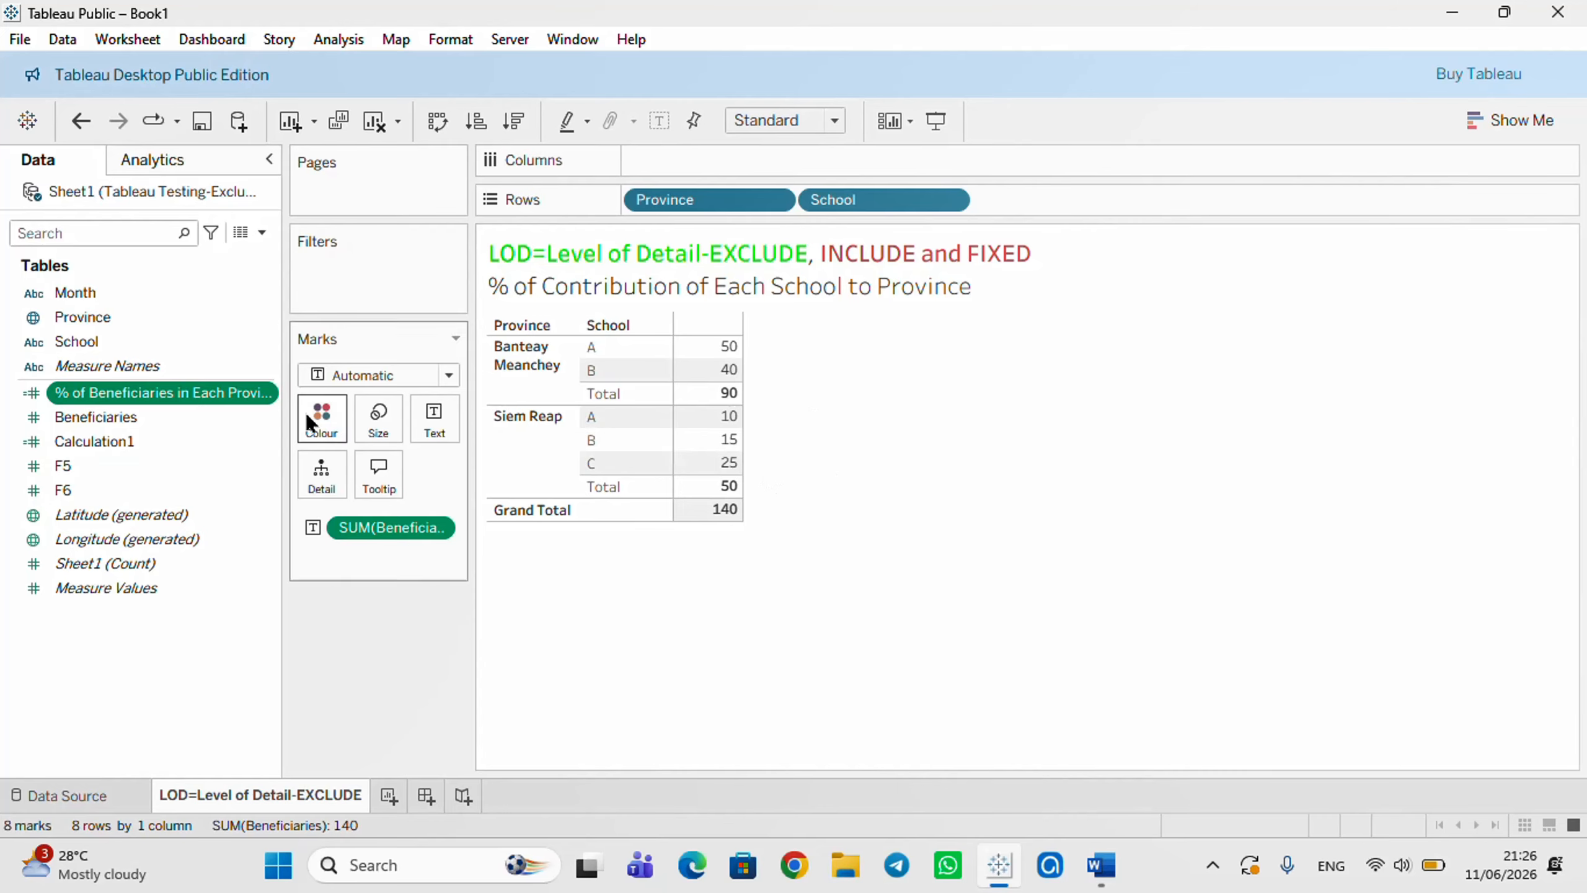
Add the "% of Beneficiaries in Each Province" field to the table as a second measure beside Beneficiaries.
drag(115, 398, 724, 374)
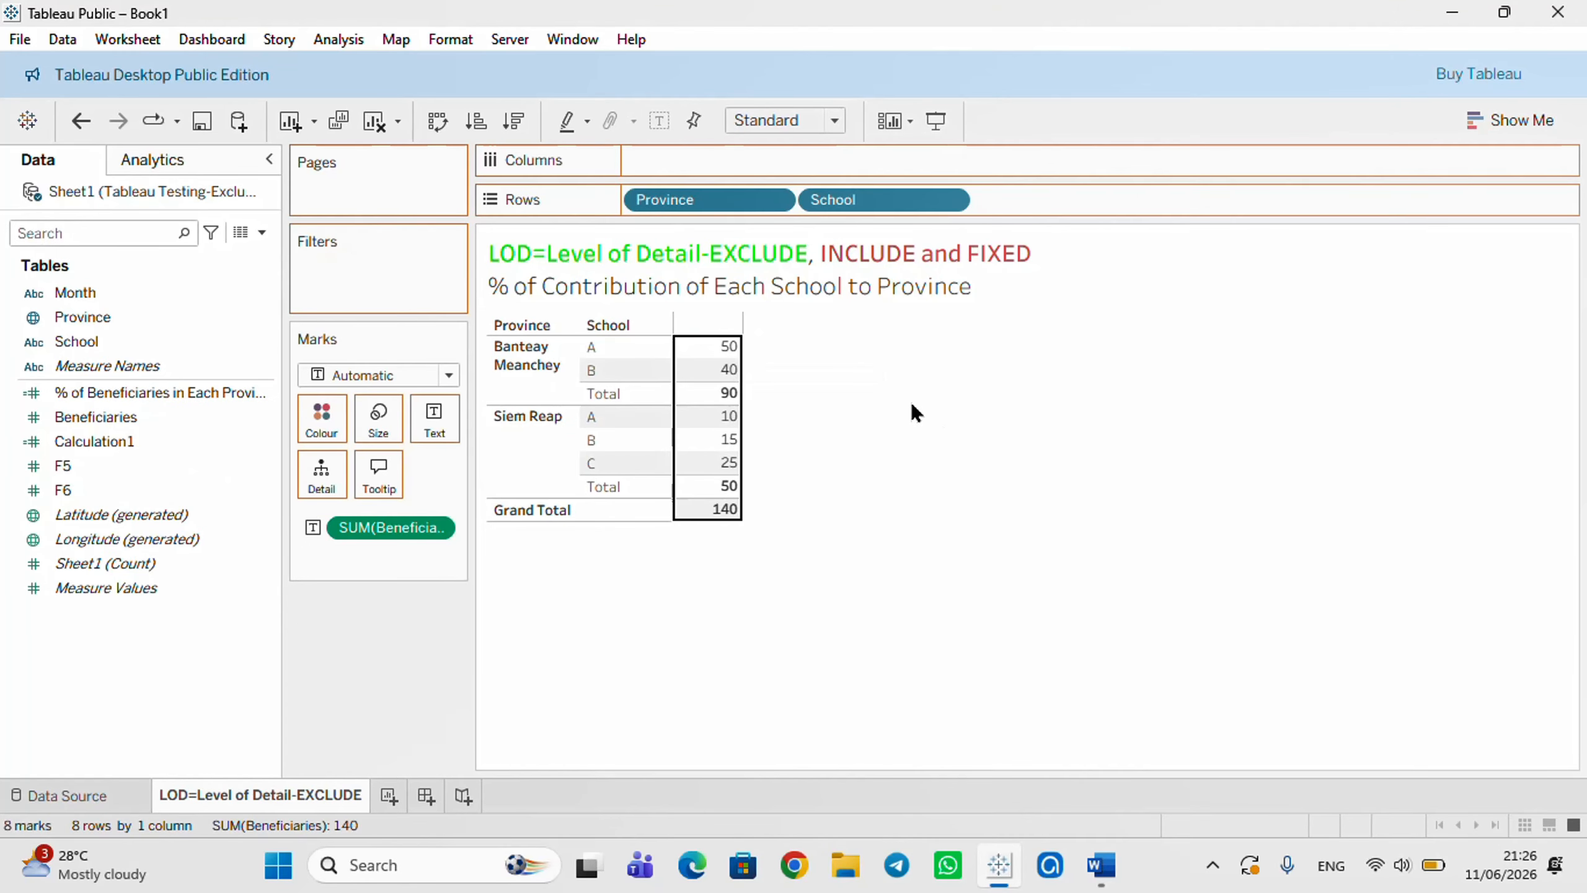
drag(910, 403, 909, 400)
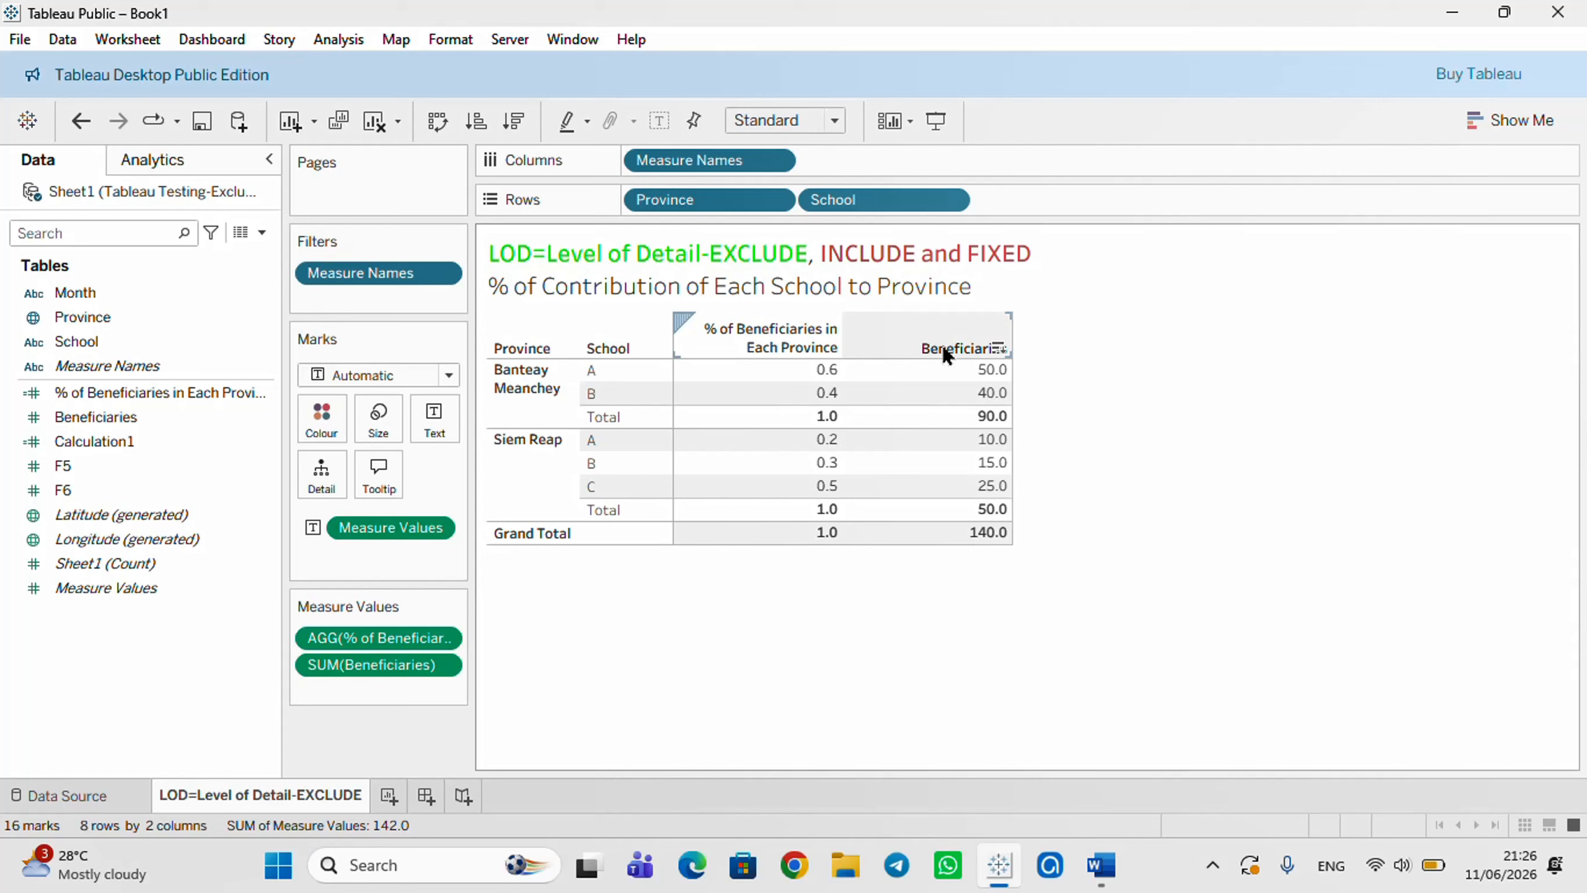
mouse_move(1007, 375)
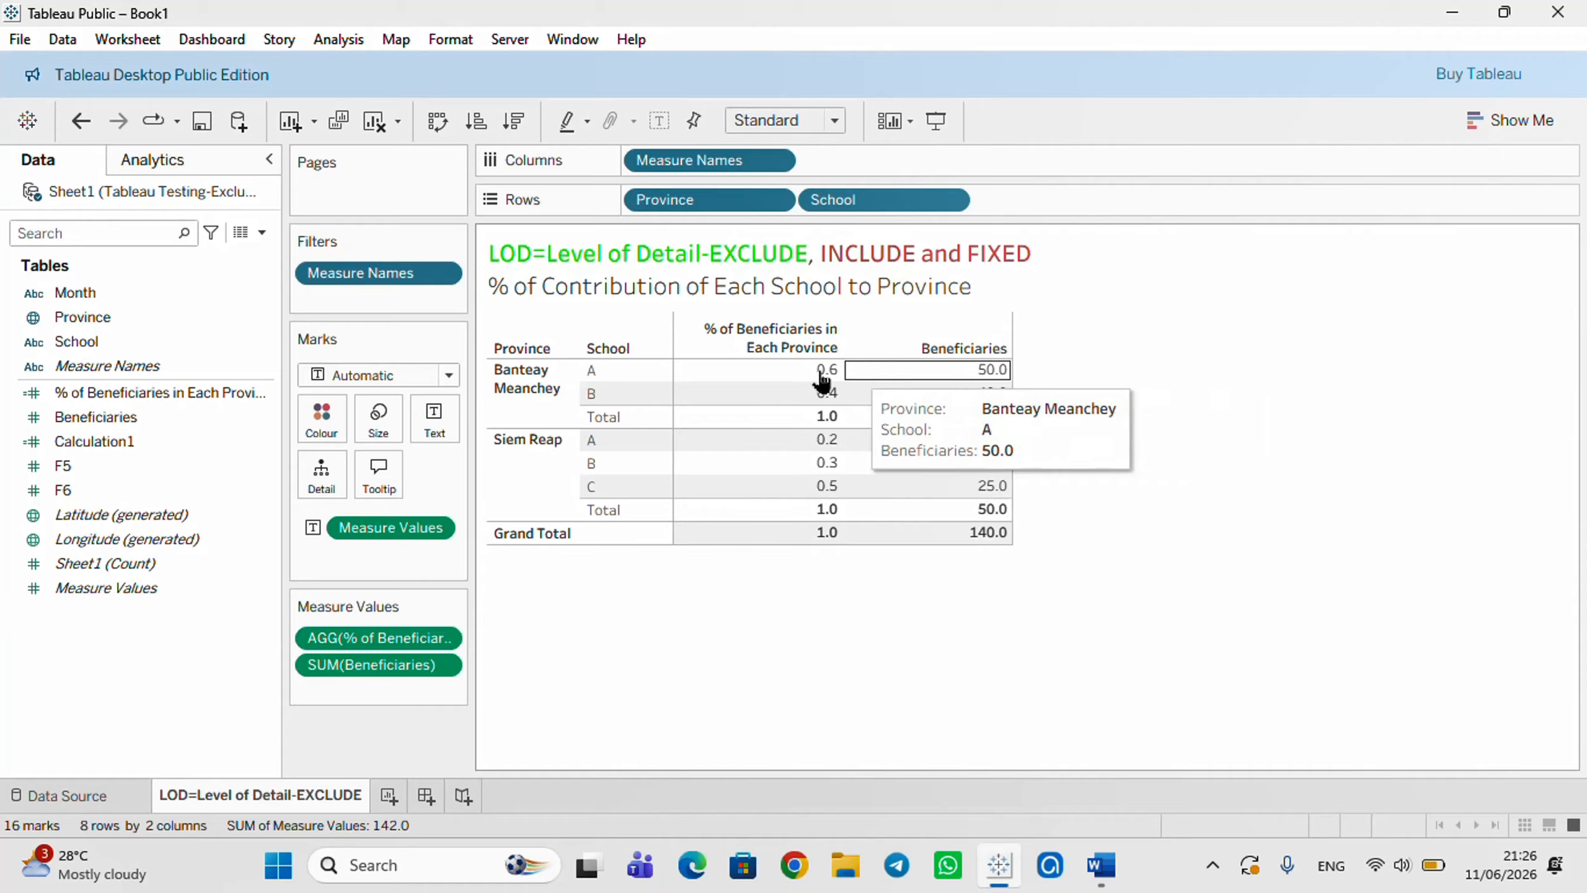
mouse_move(823, 380)
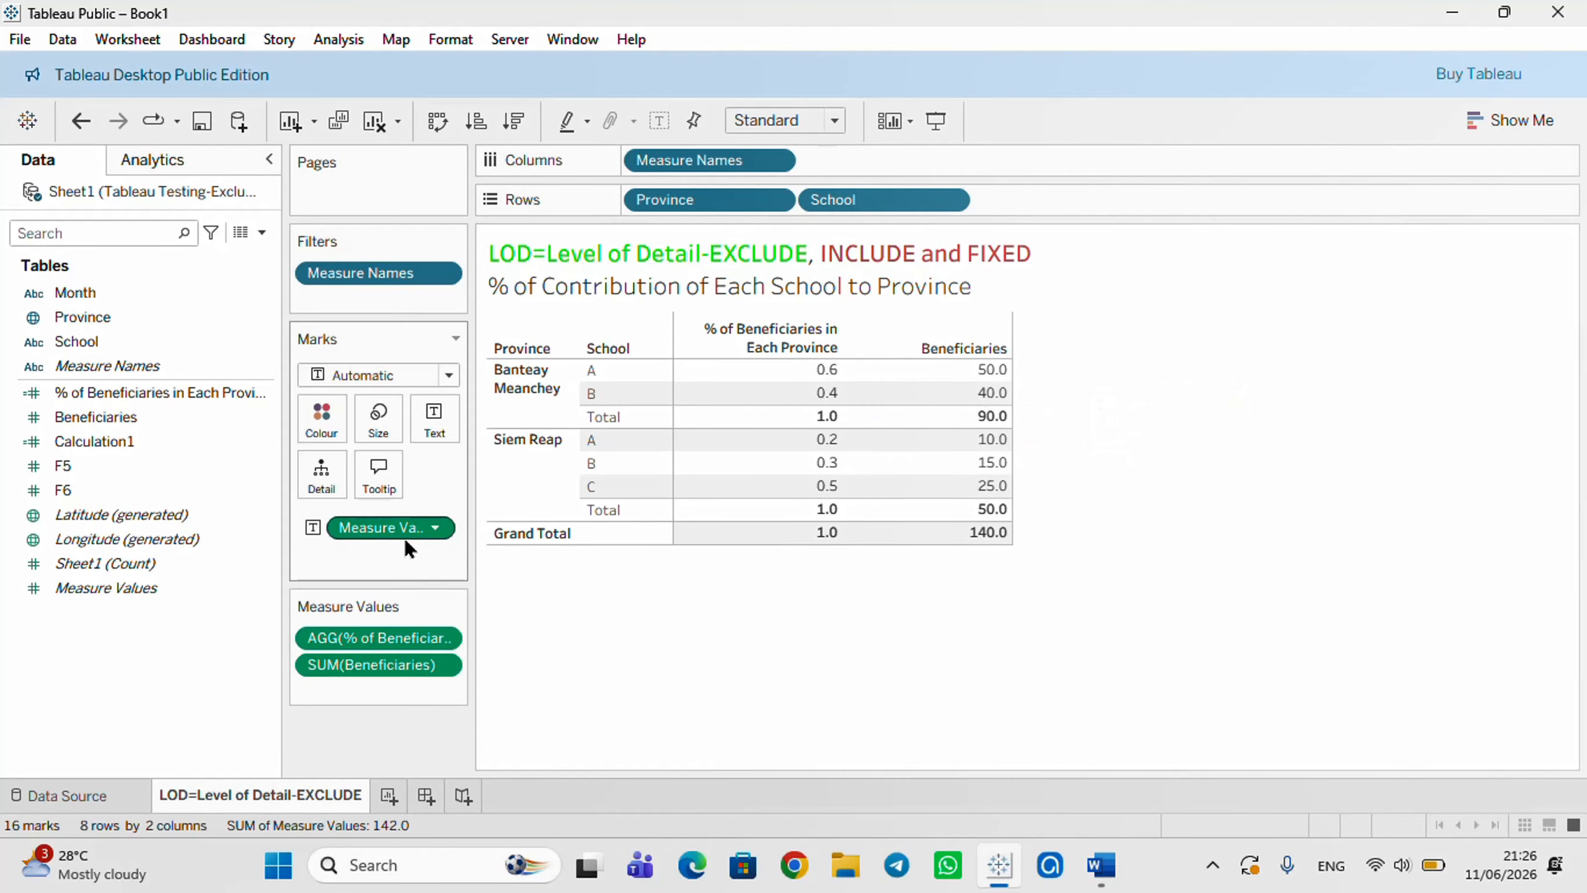
Edit the "% of Beneficiaries in Each Province" formula to multiply the ratio by 100, and save it.
click(265, 399)
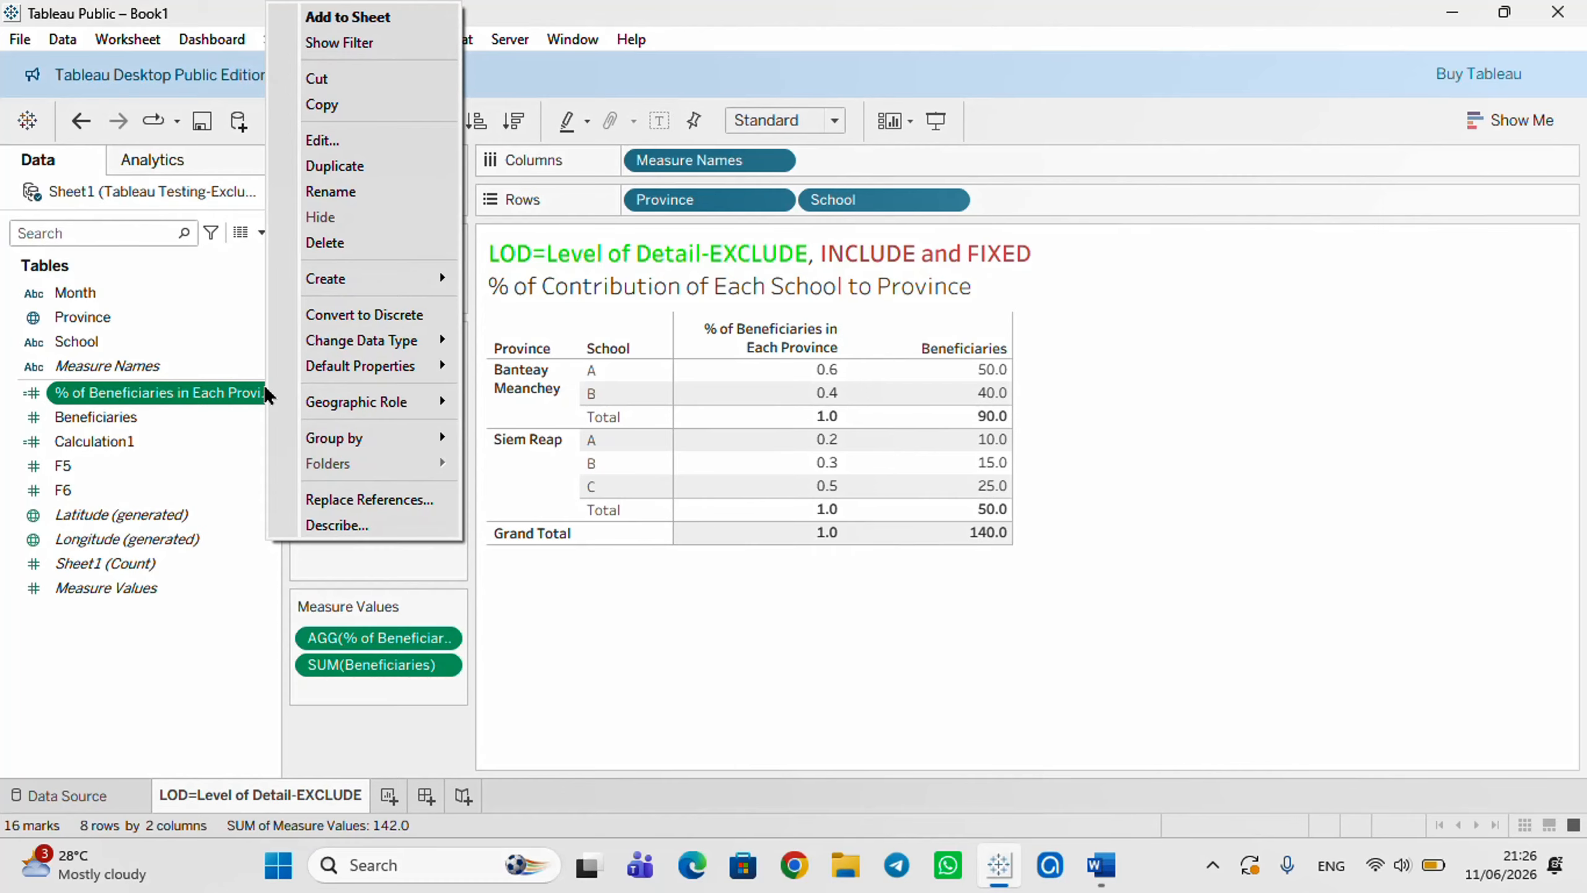
click(322, 143)
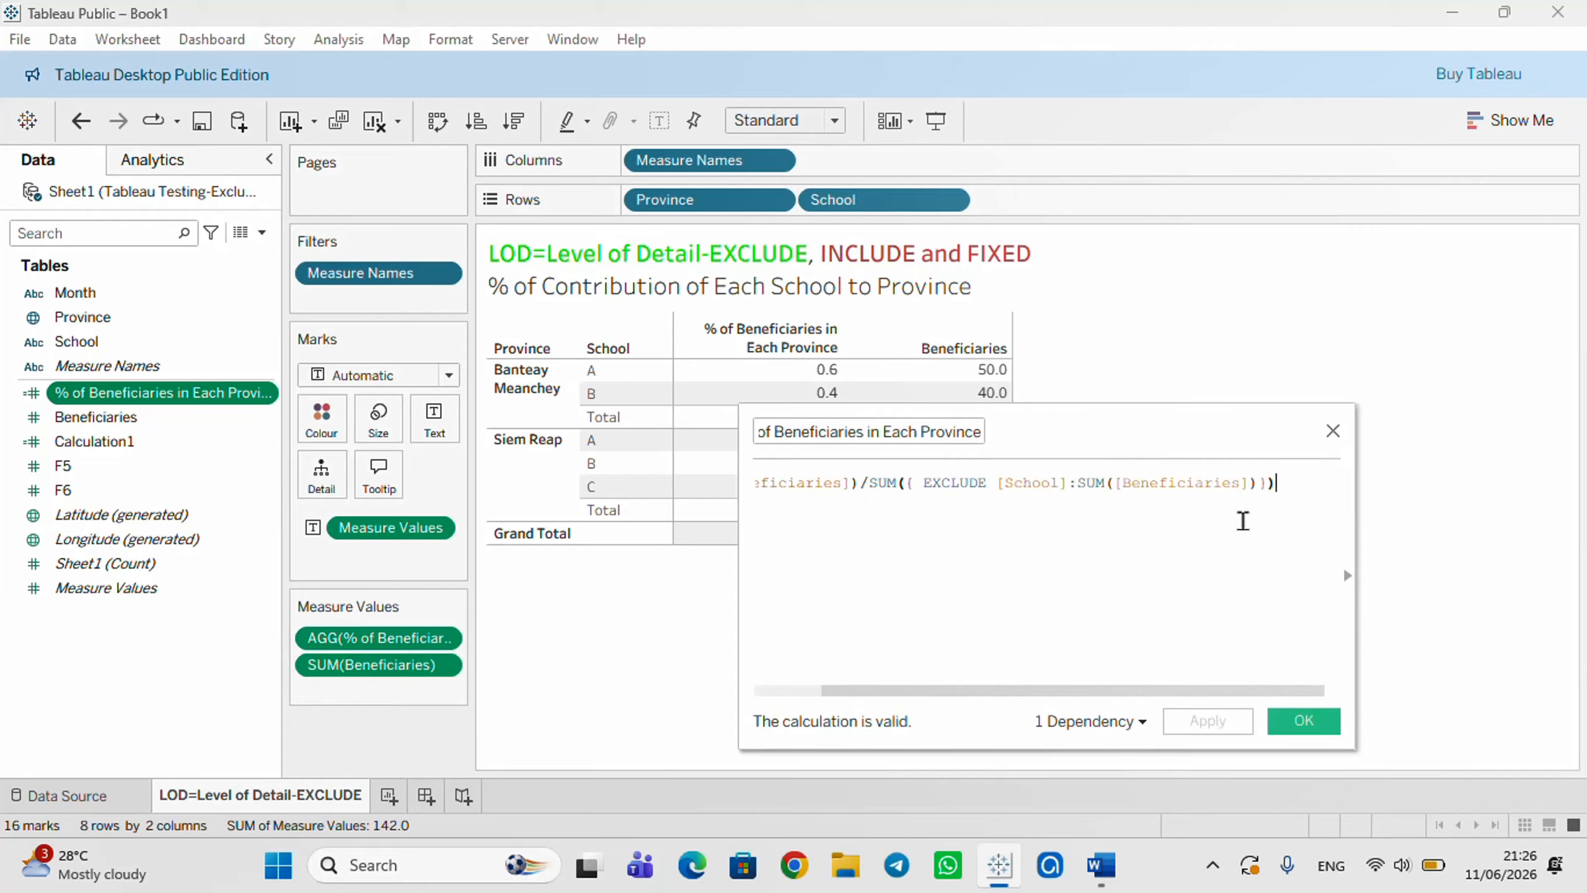
text(*)
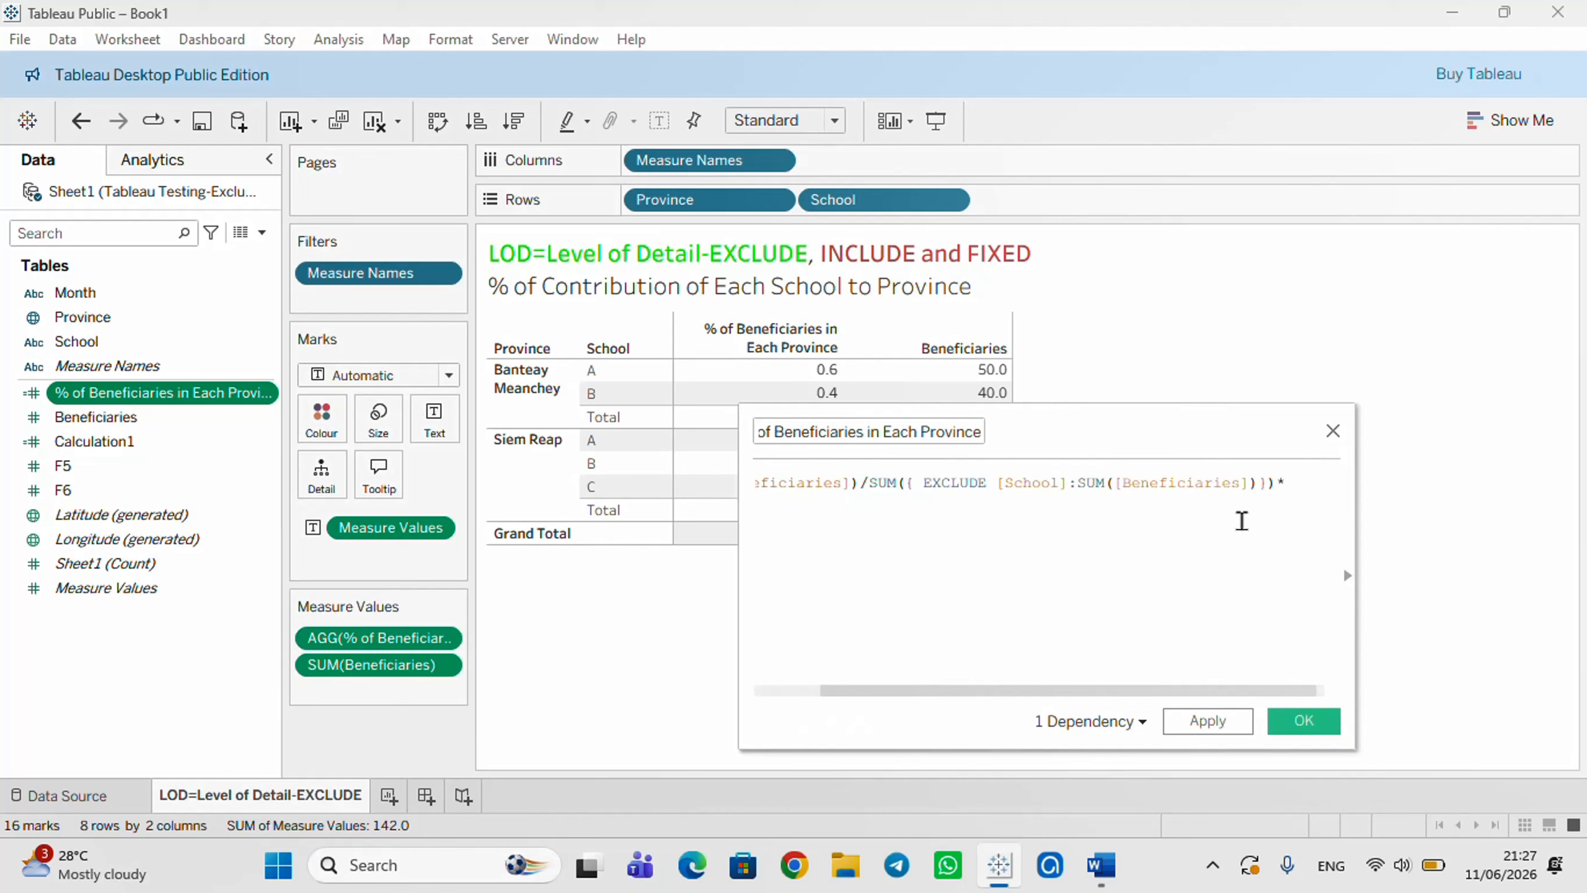
text(100)
click(1289, 733)
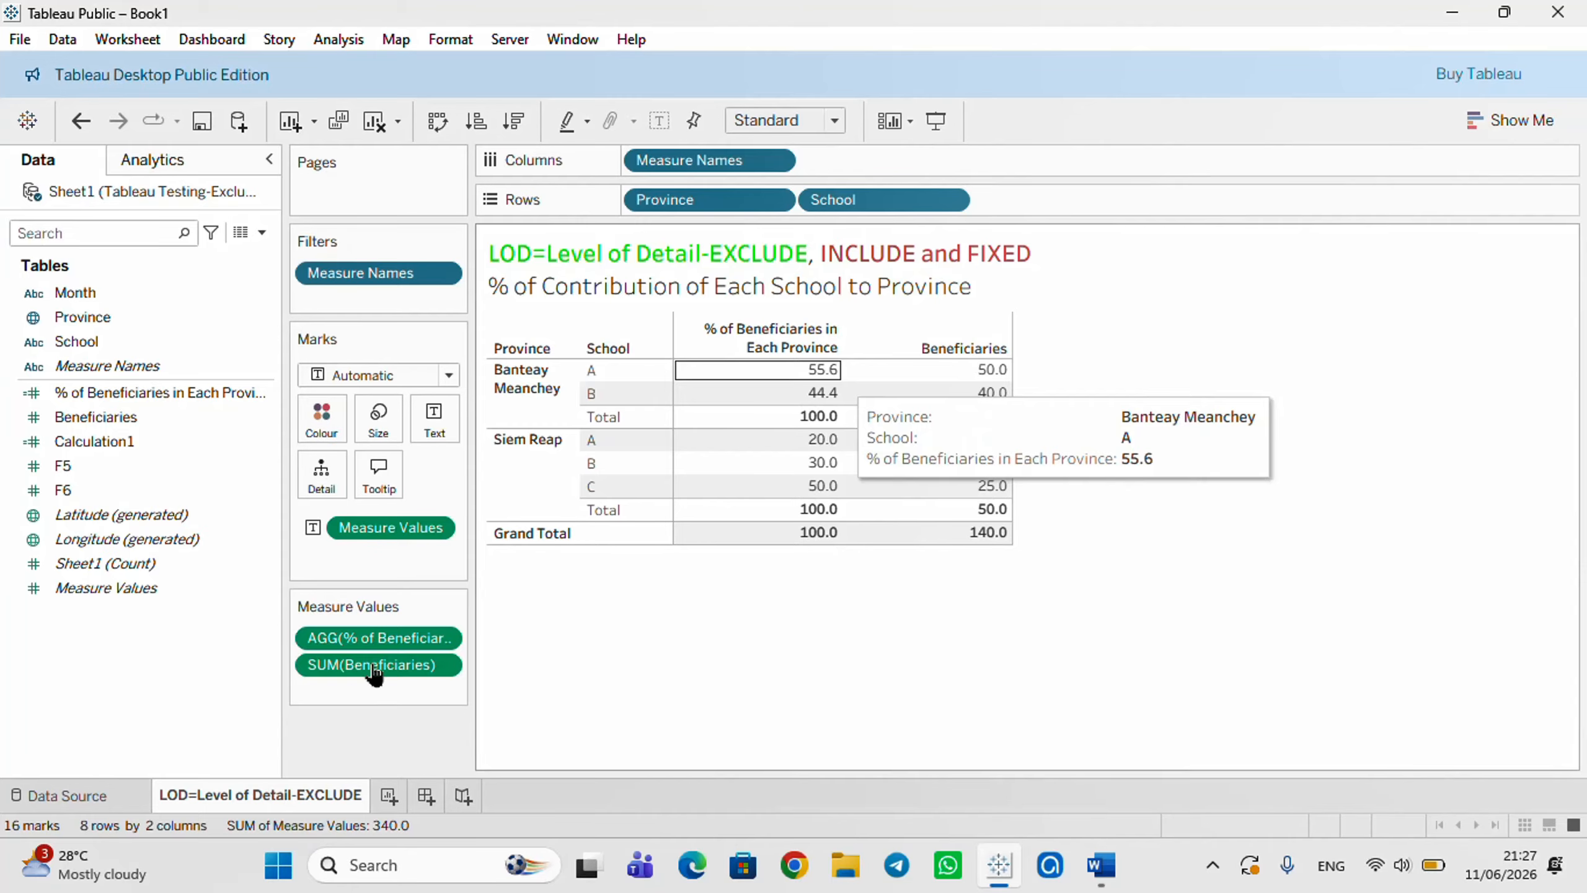
Reorder the measure values so SUM(Beneficiaries) comes before the percentage measure, and check the Banteay Meanchey school rows.
drag(369, 664, 368, 627)
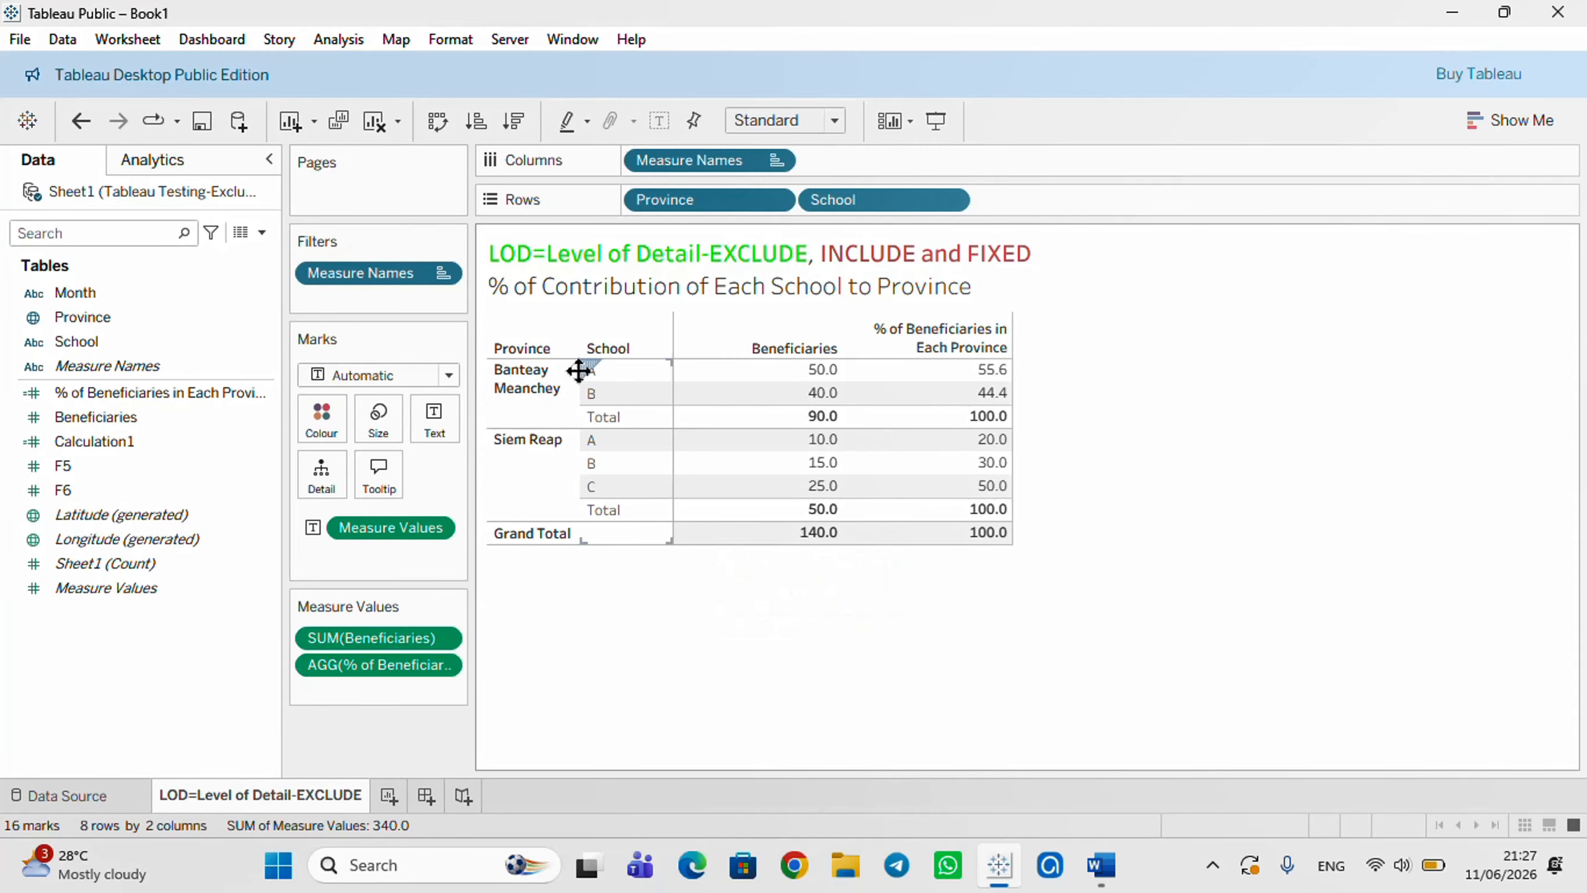
mouse_move(787, 376)
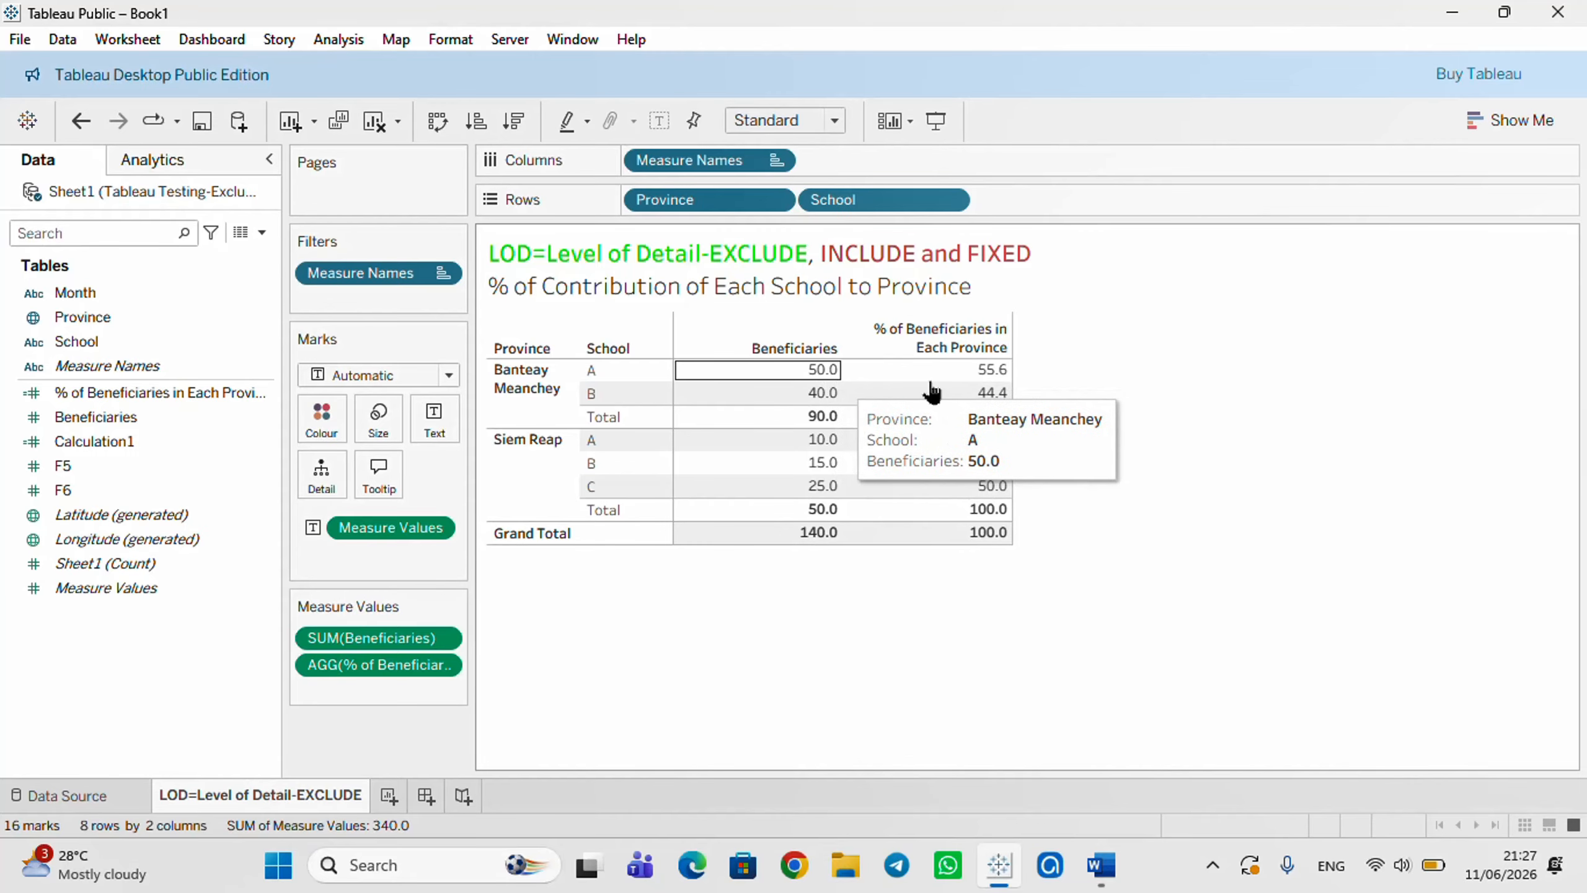
mouse_move(979, 376)
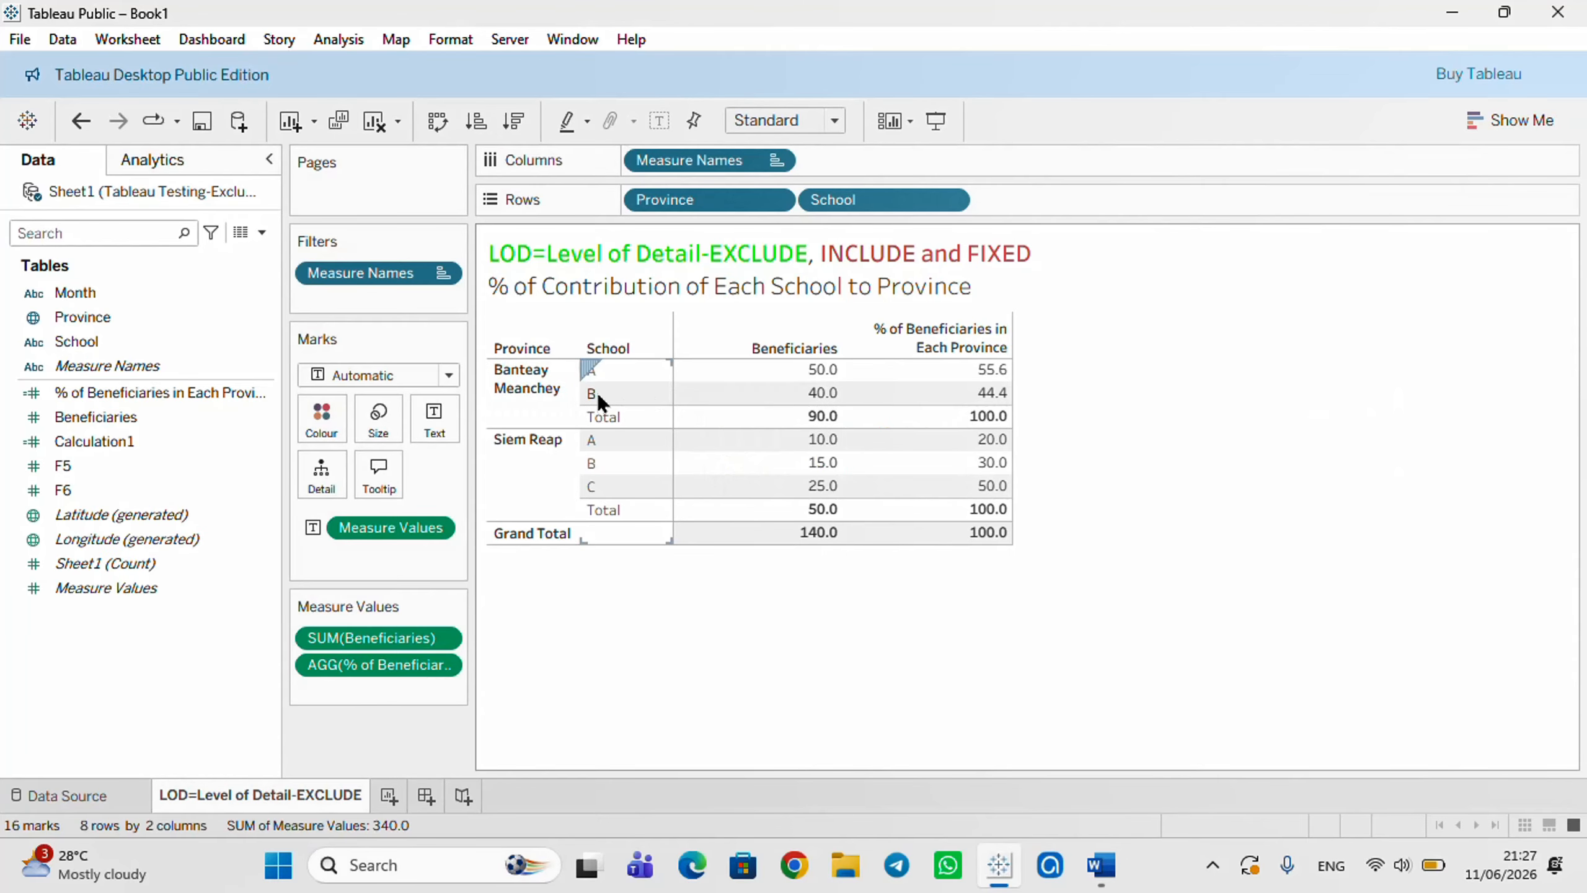
mouse_move(630, 394)
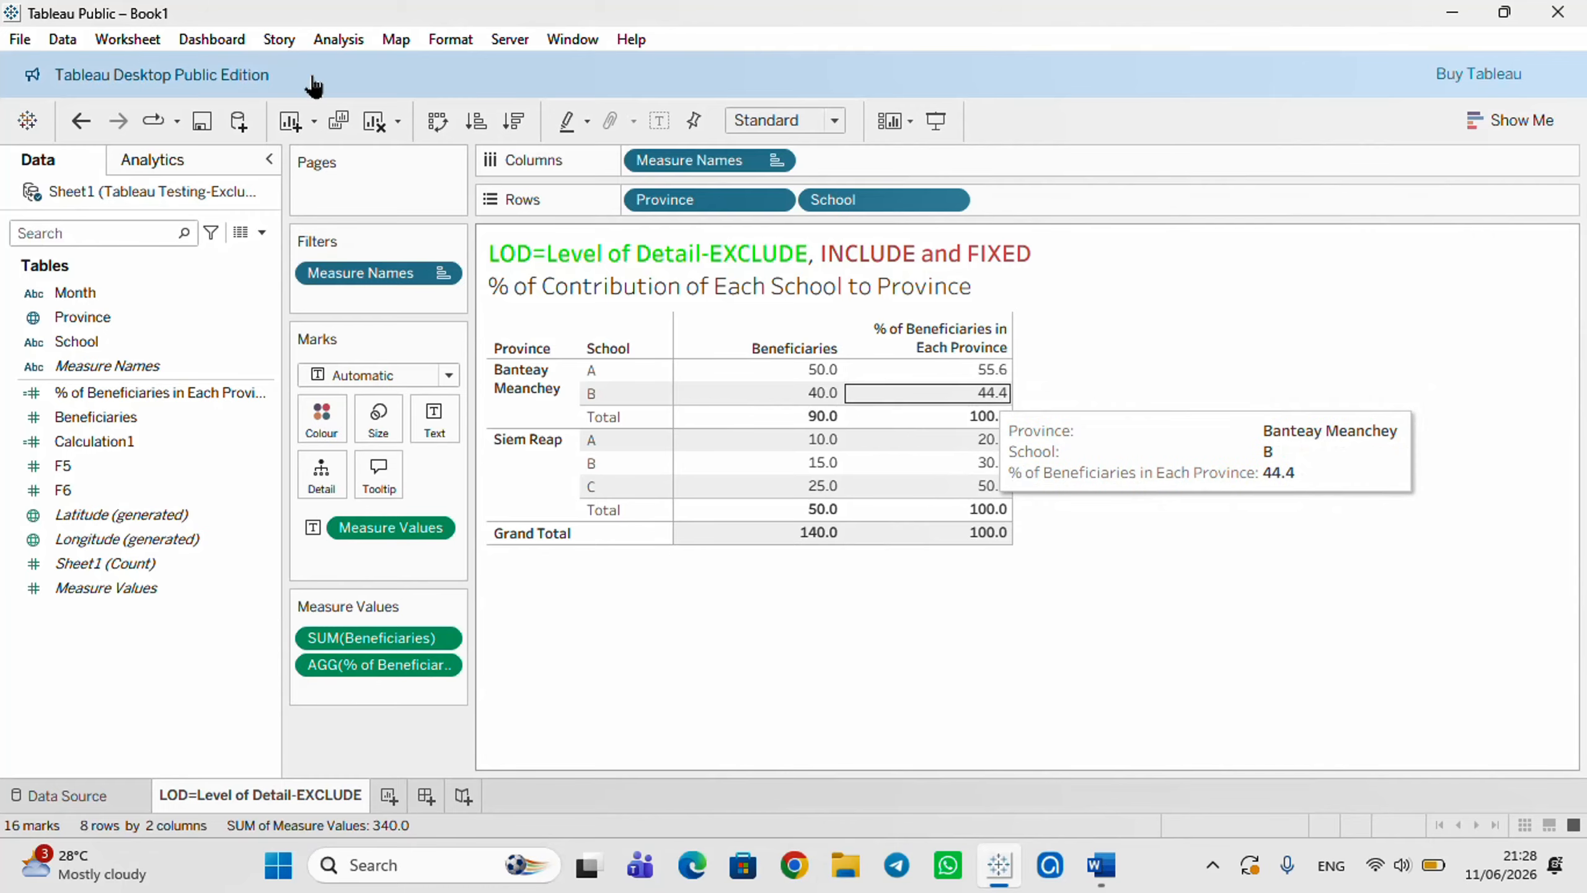
Remove all subtotals from the table while keeping the column grand total, and review the schools' percentages.
click(335, 44)
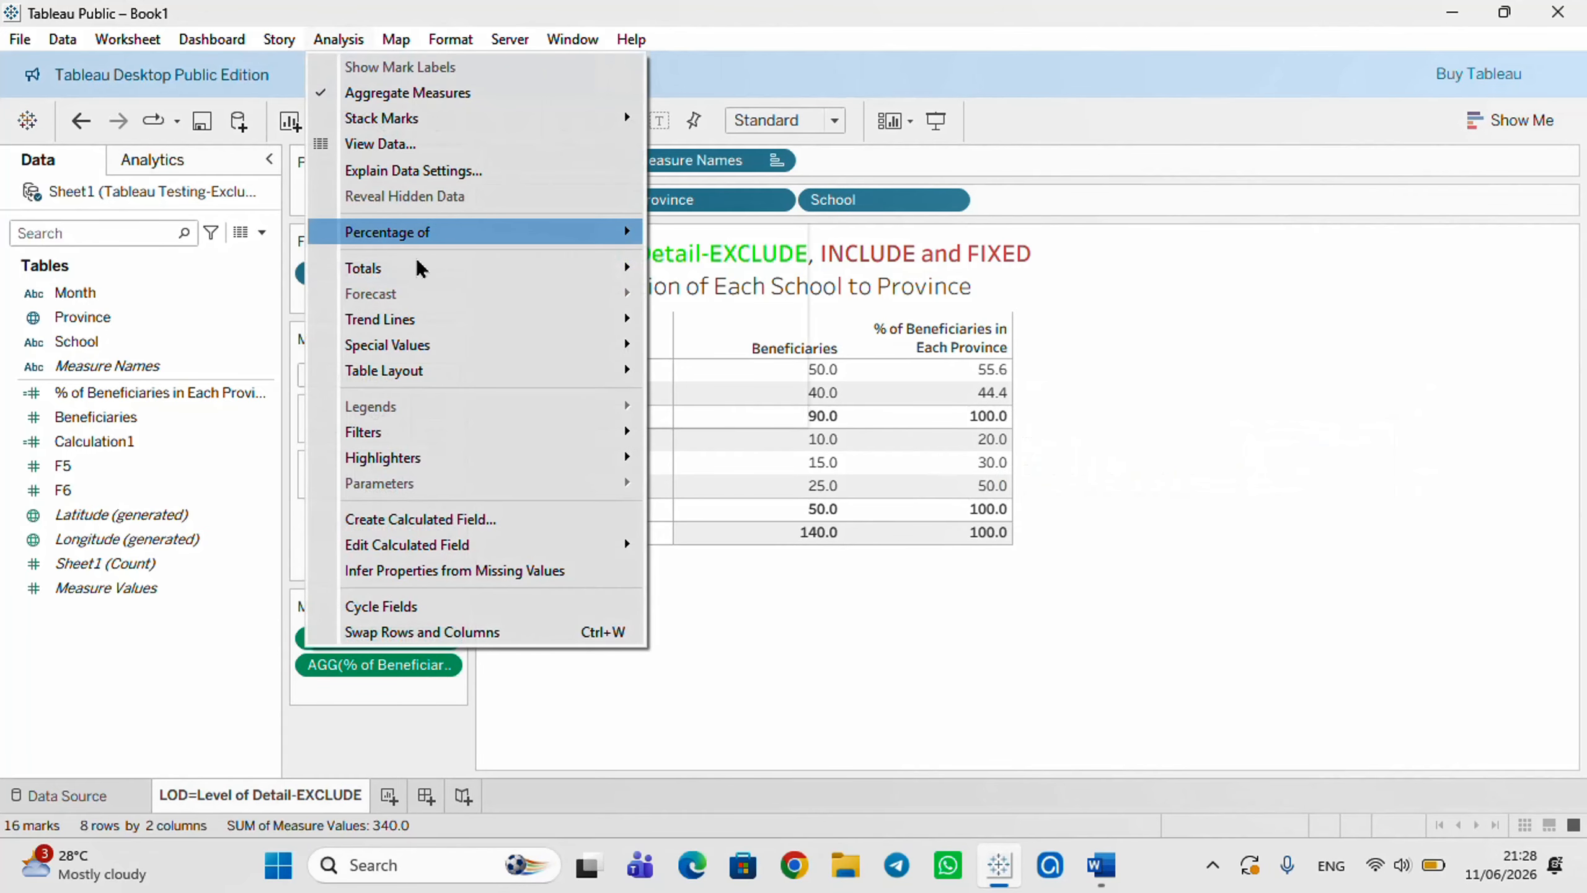
mouse_move(419, 268)
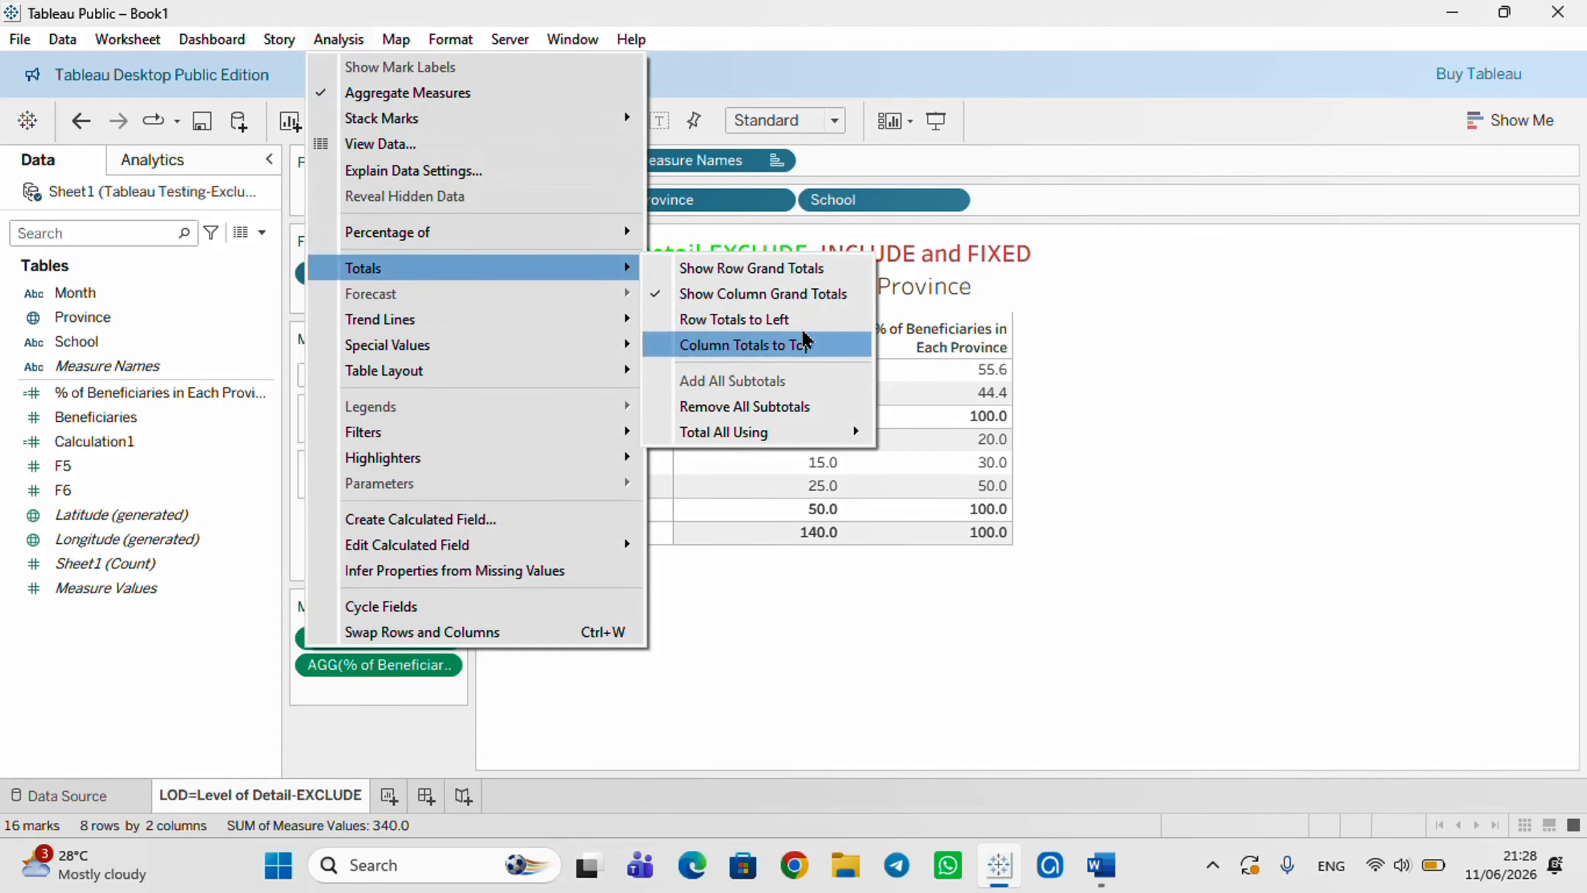
click(761, 408)
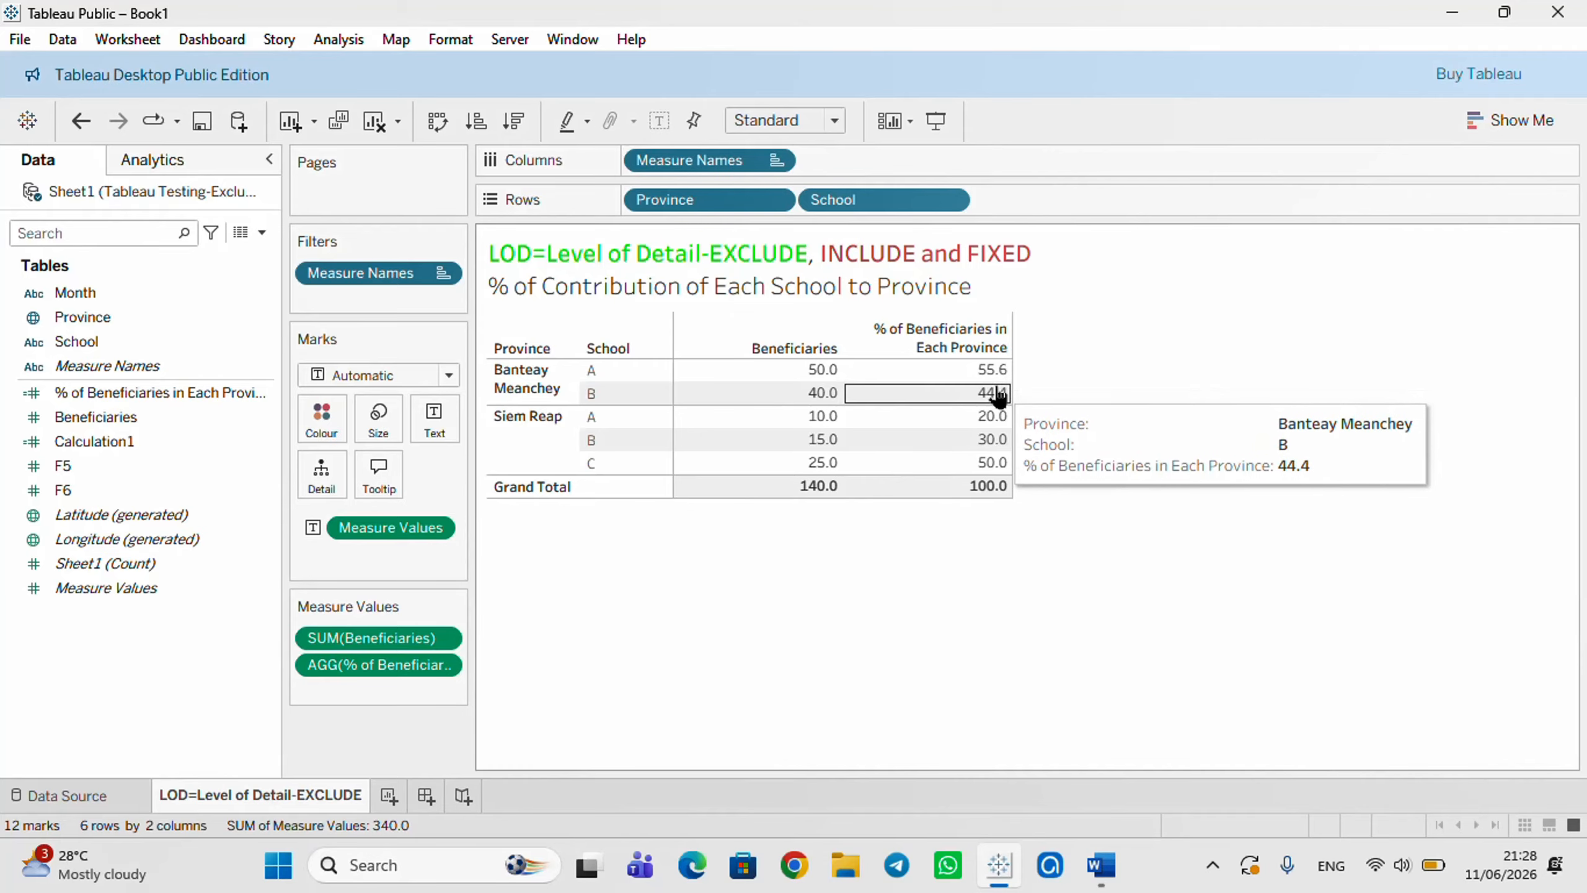
mouse_move(1000, 475)
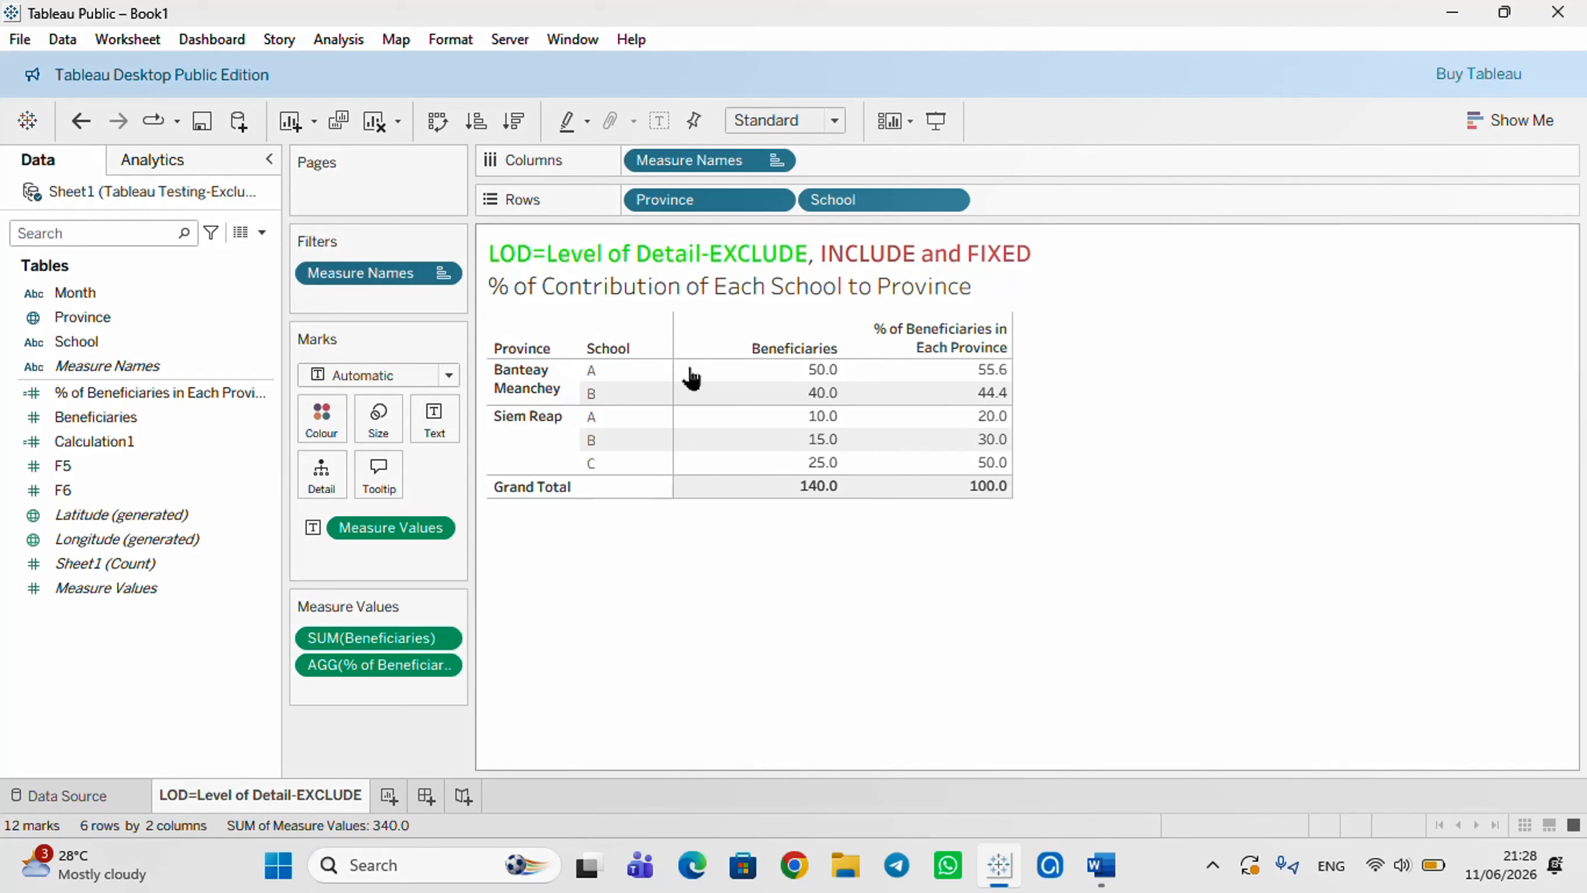
mouse_move(748, 375)
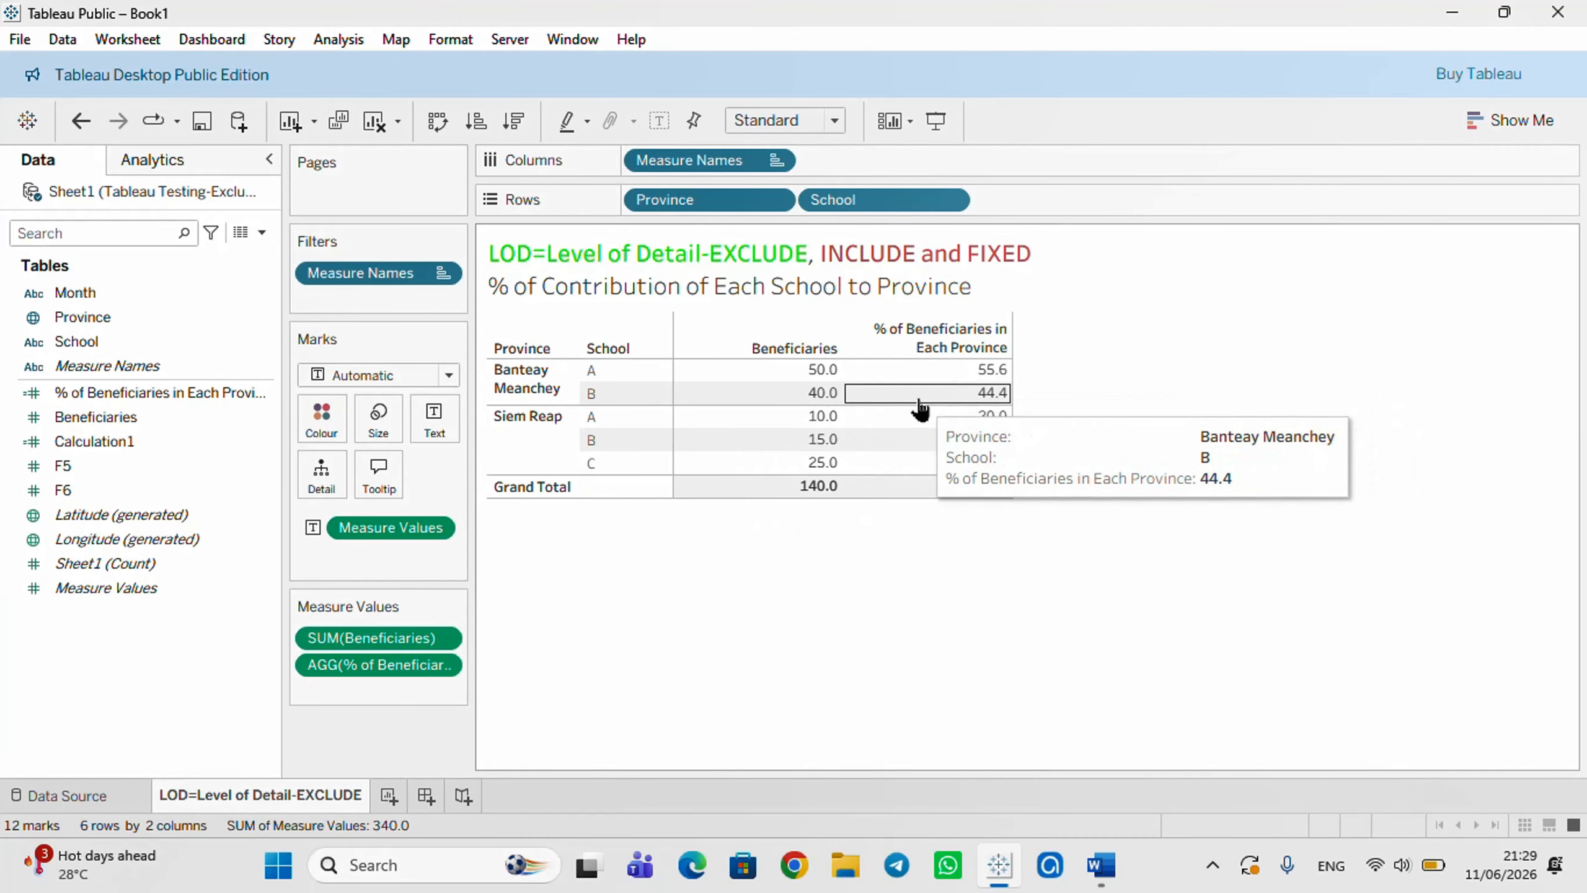
click(1050, 870)
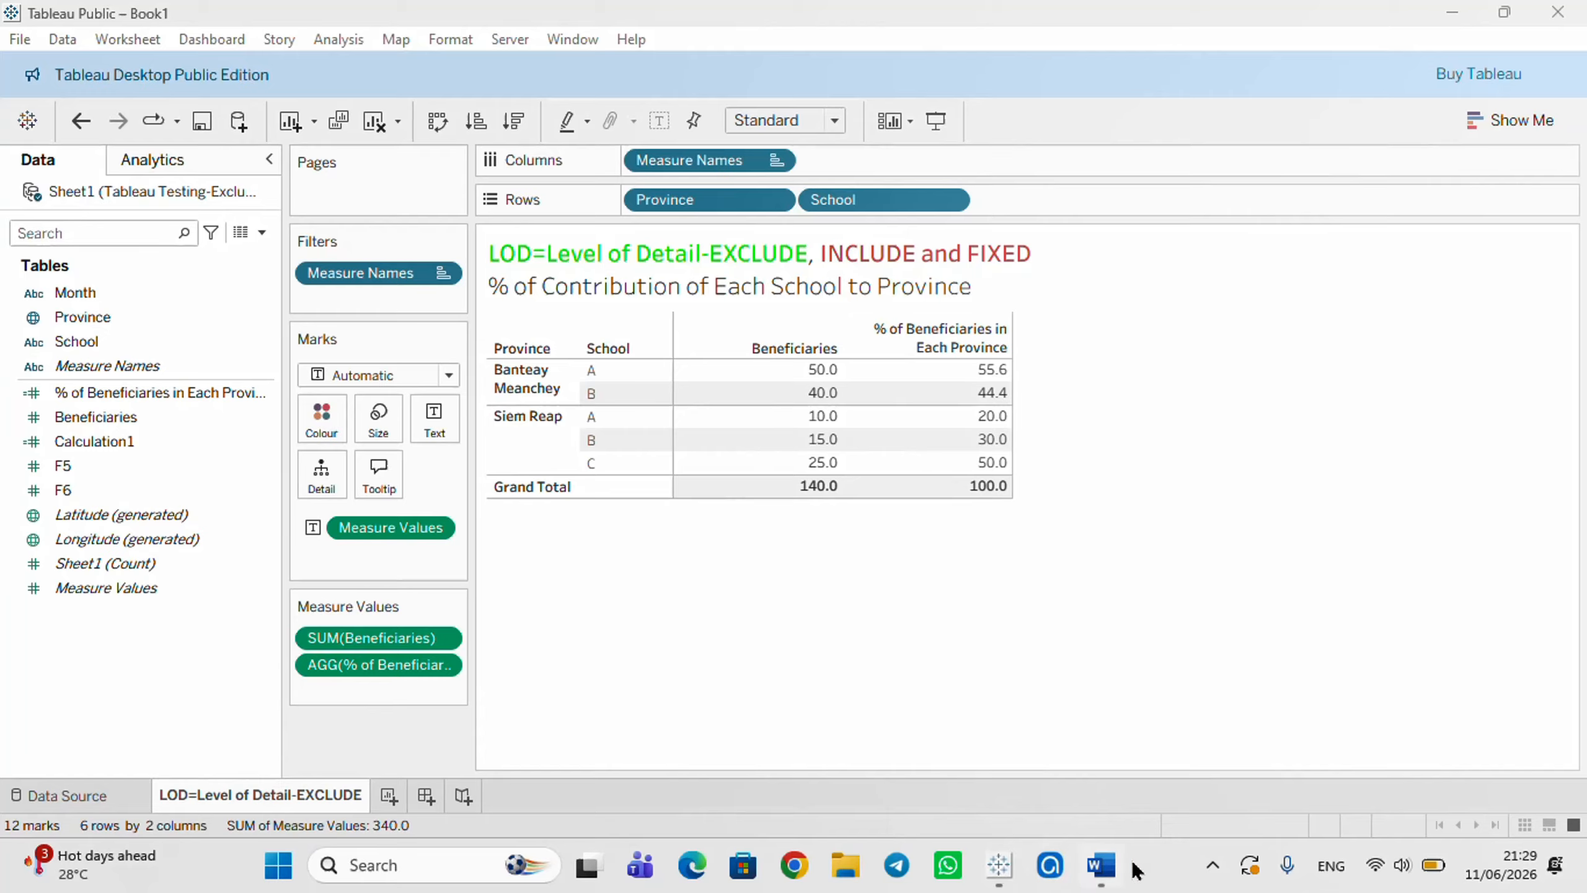
click(1213, 869)
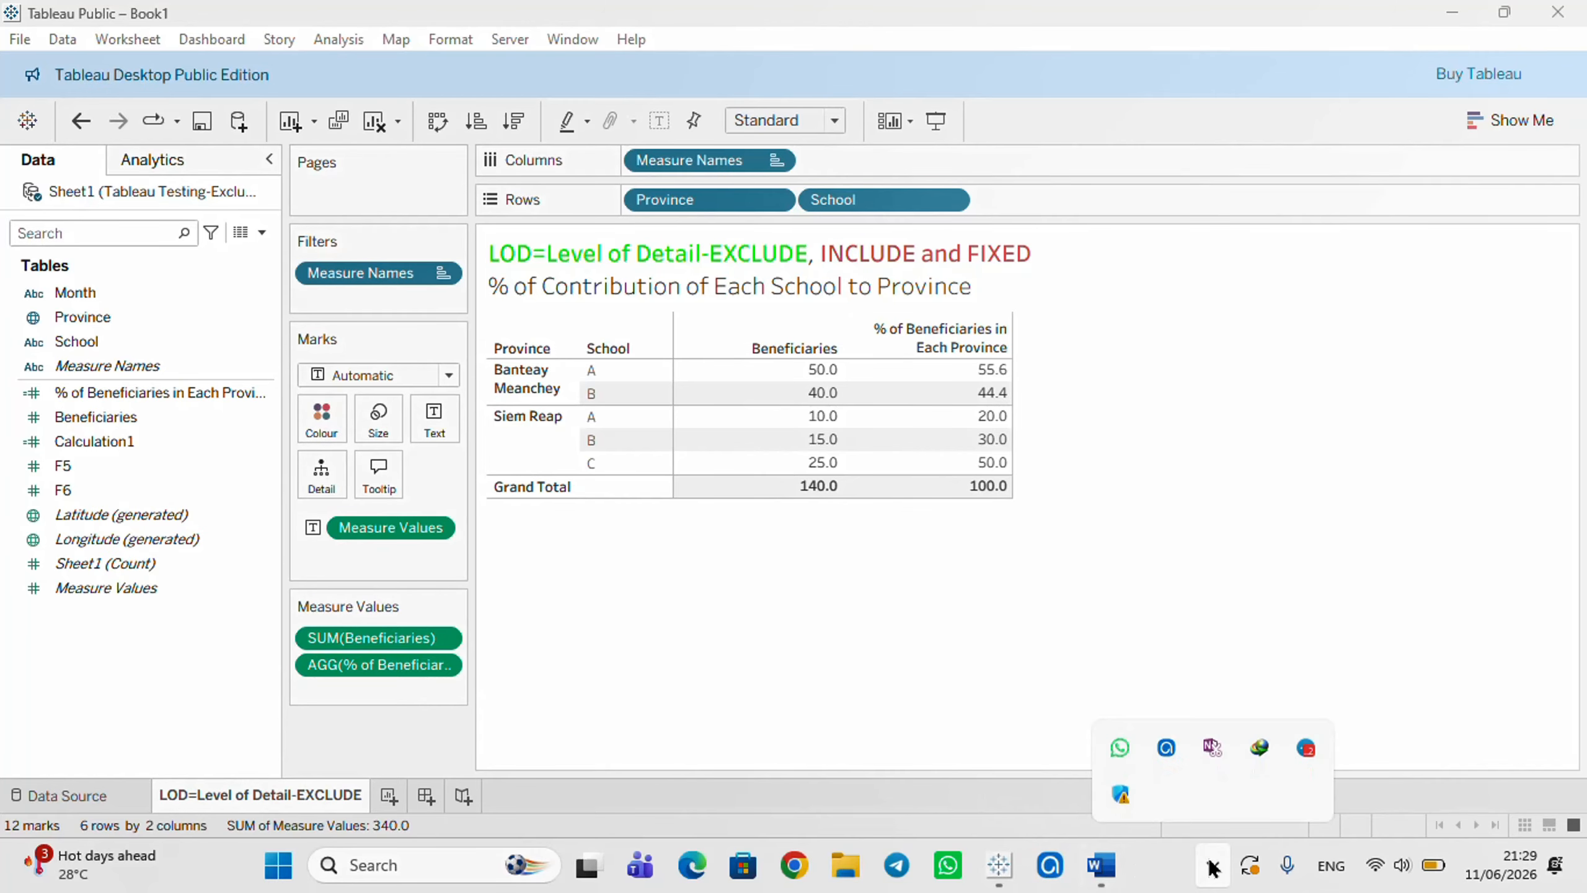
click(1169, 745)
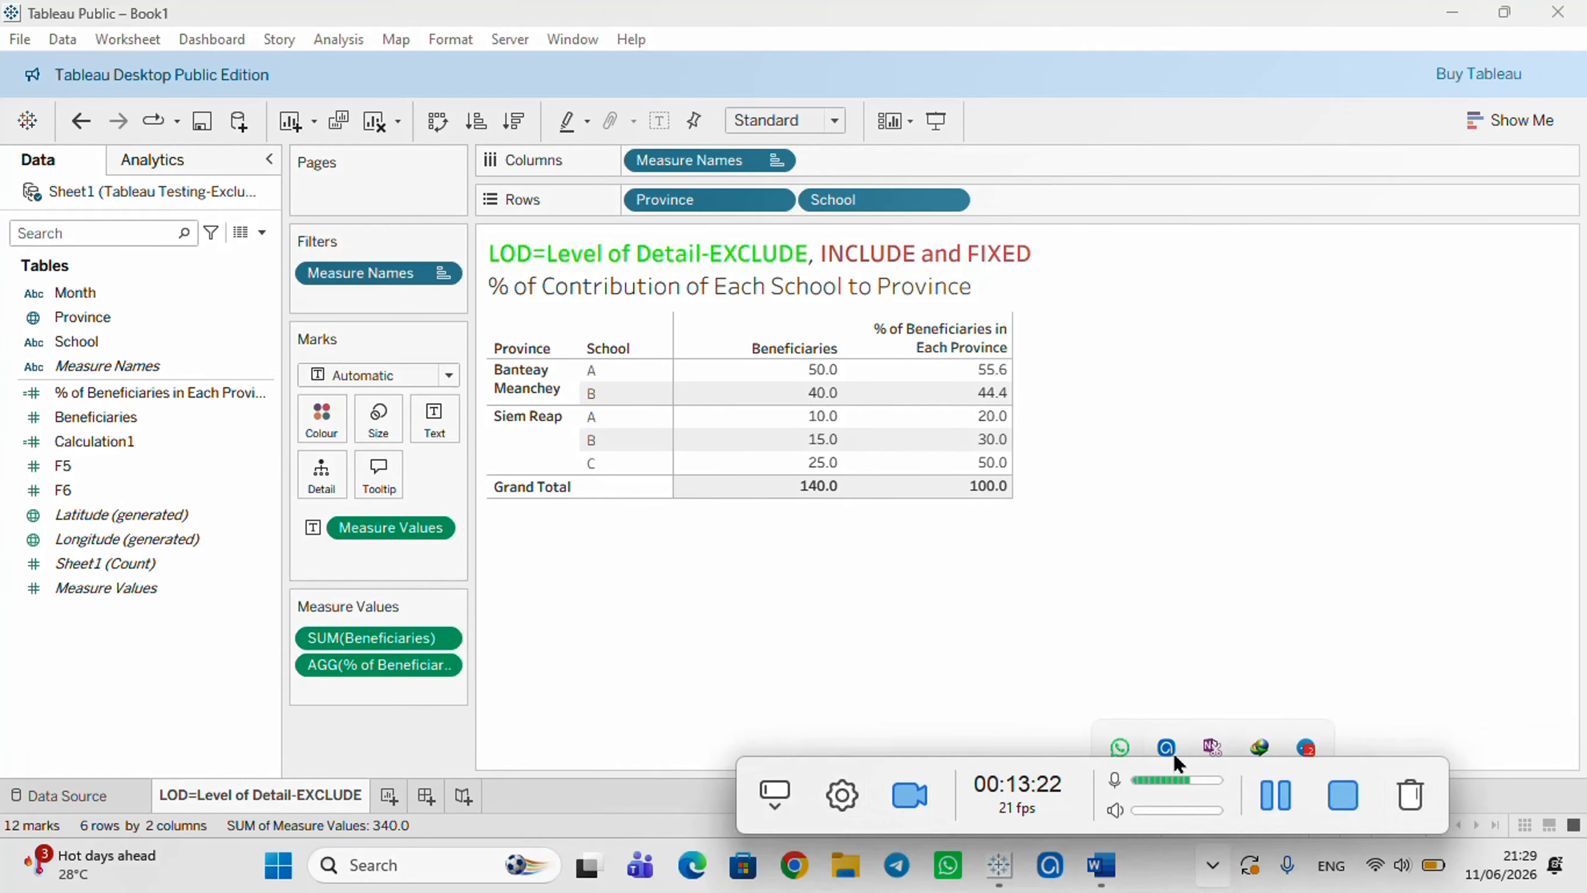
click(1337, 801)
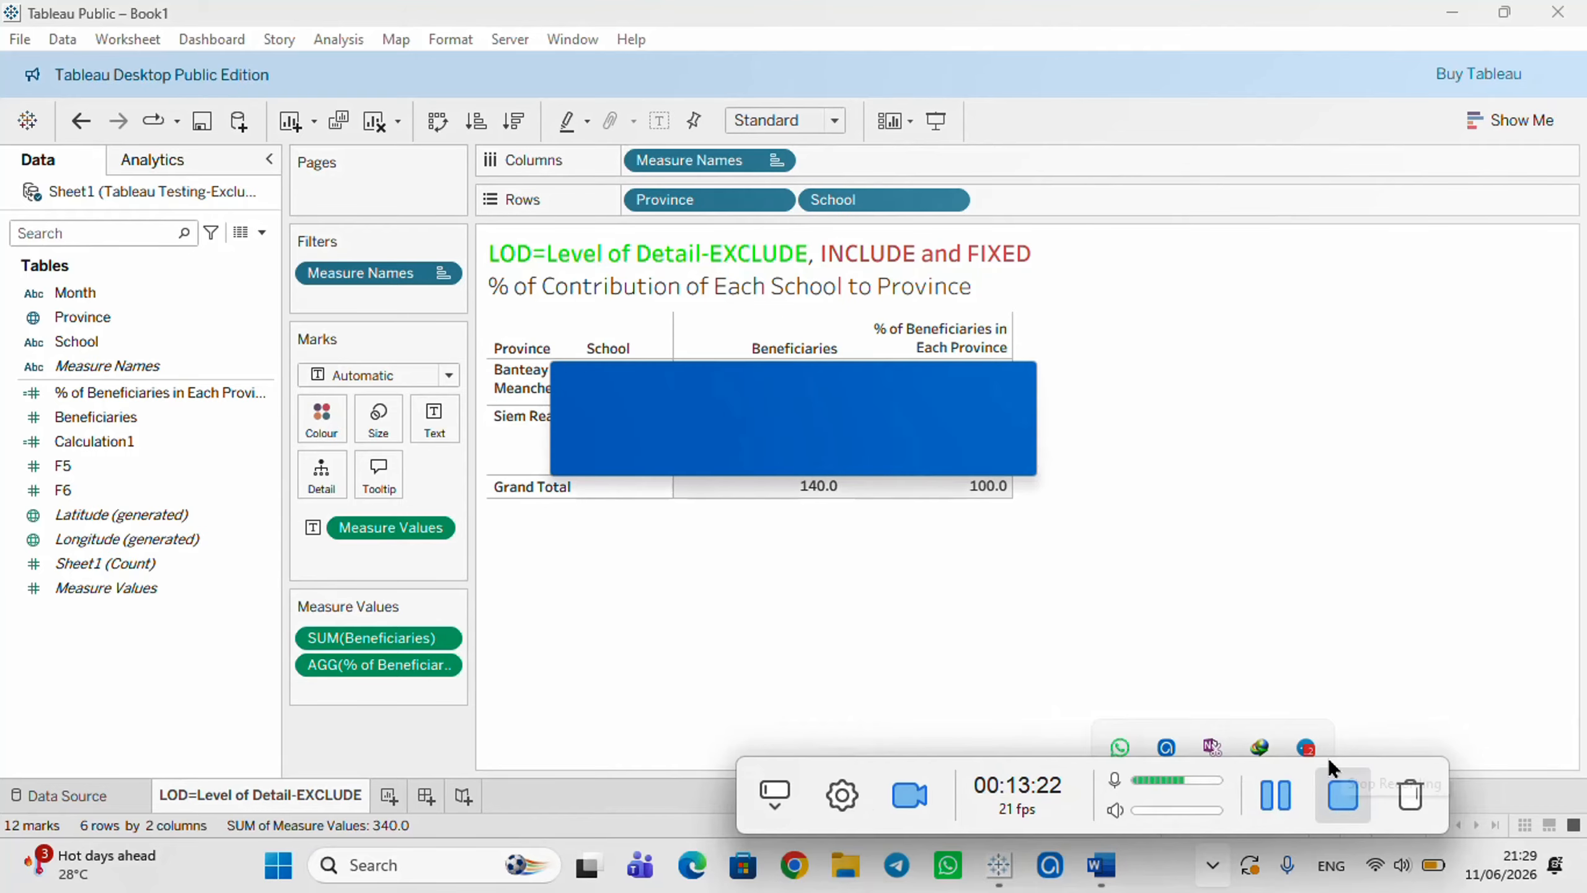